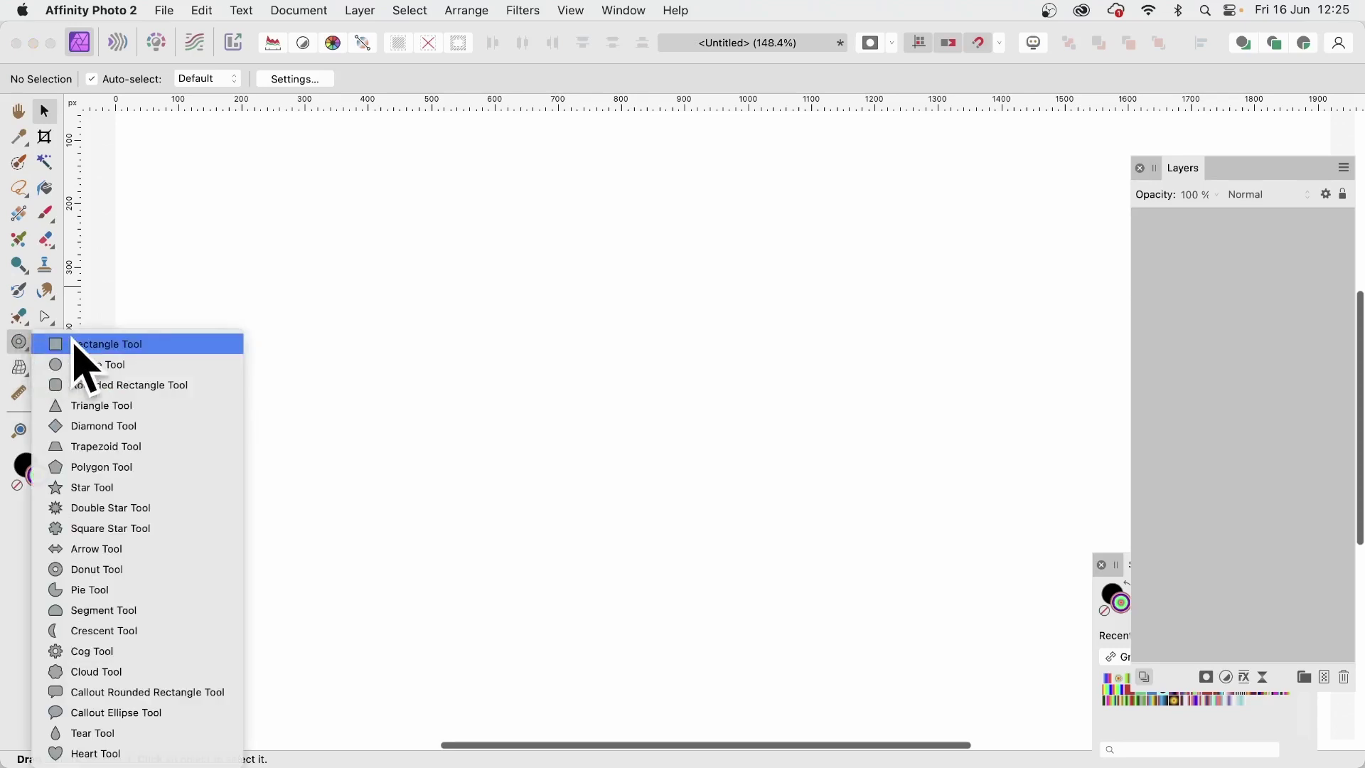
- Draw a gradient-filled donut about 470 px wide and 450 px high with the Donut Tool, then bring the Swatches forward
click(118, 571)
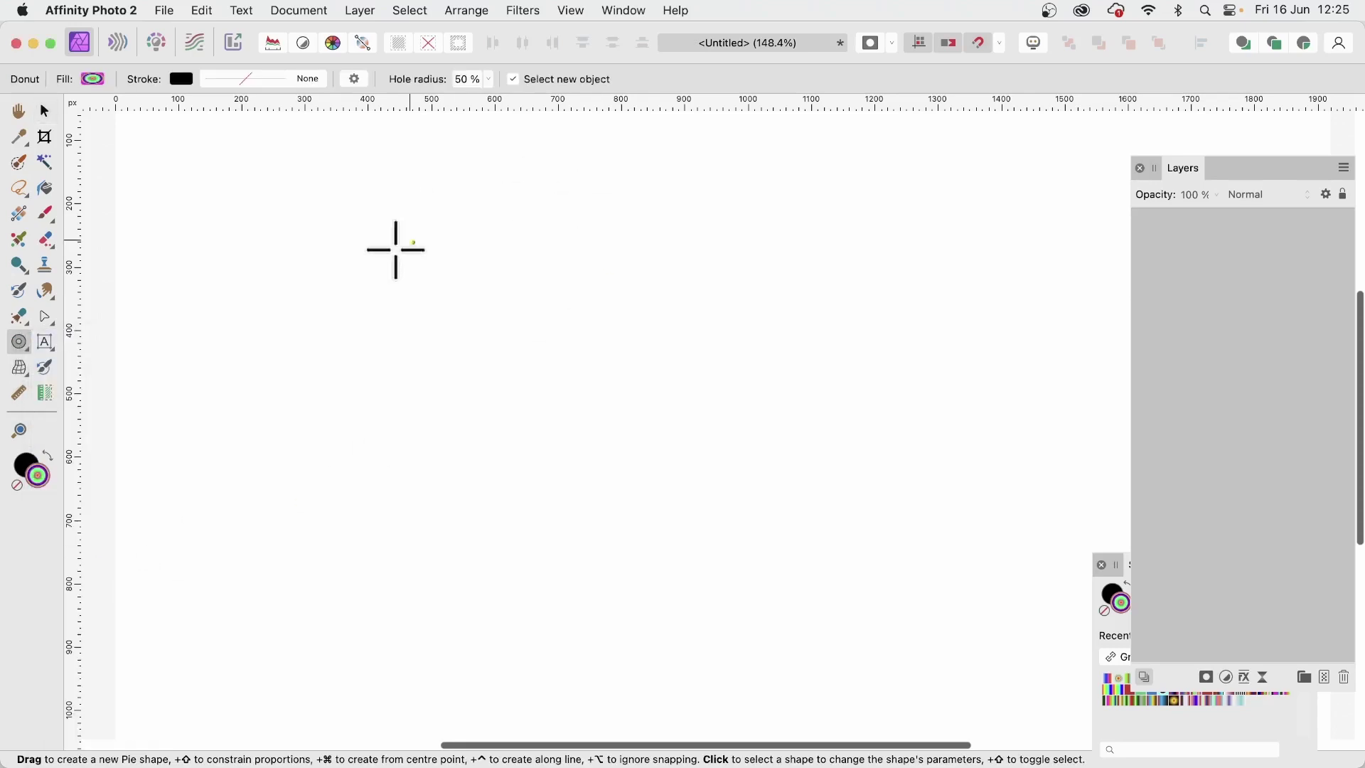
drag(419, 286, 716, 571)
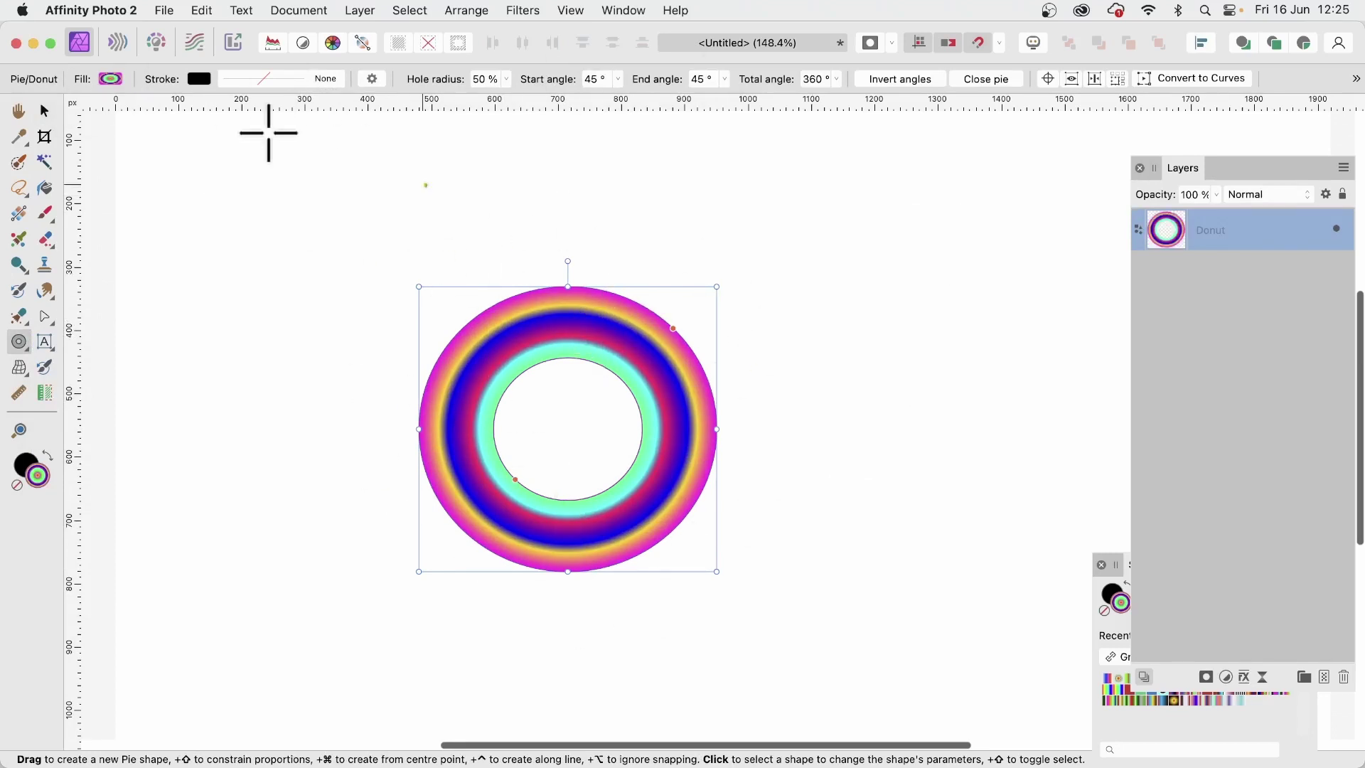
click(1130, 573)
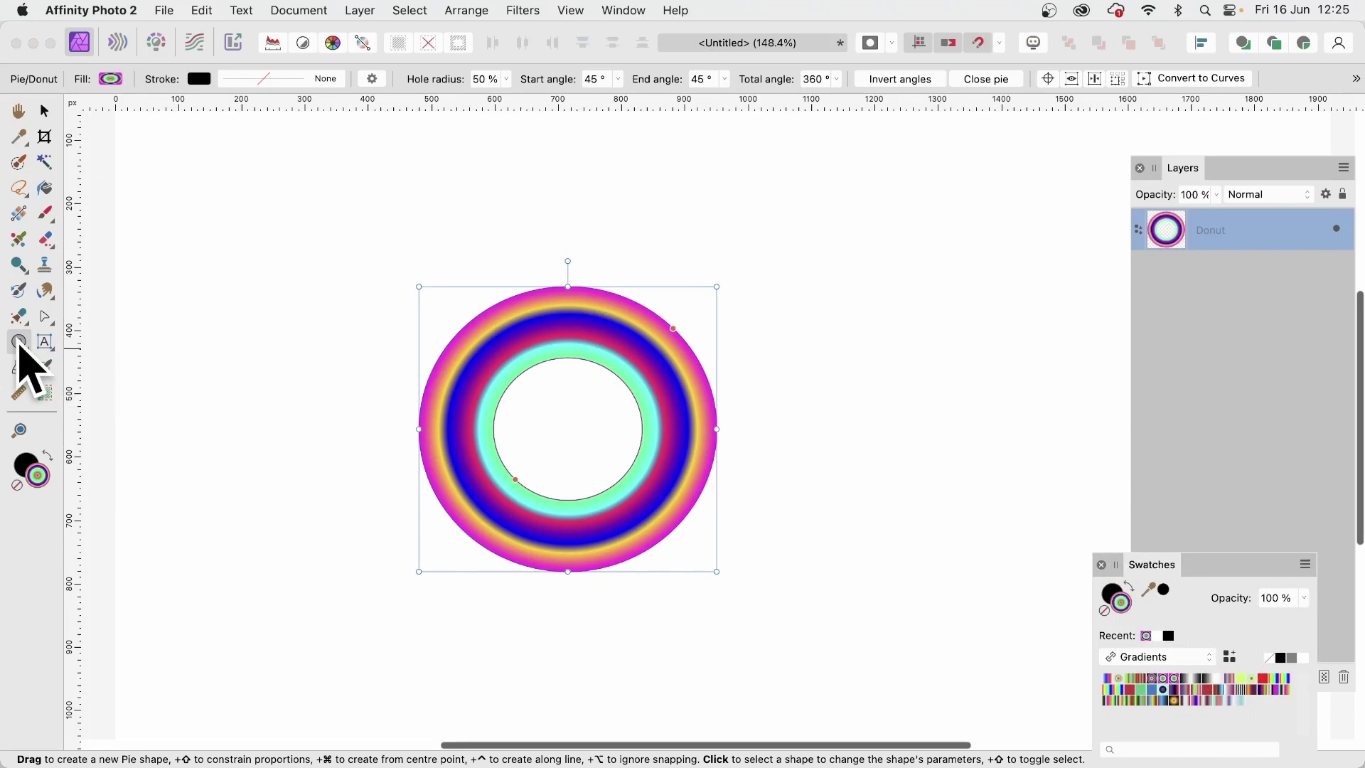
- Reduce the donut's hole radius to 19 % and move the whole shape slightly upward on the canvas
drag(516, 480, 547, 449)
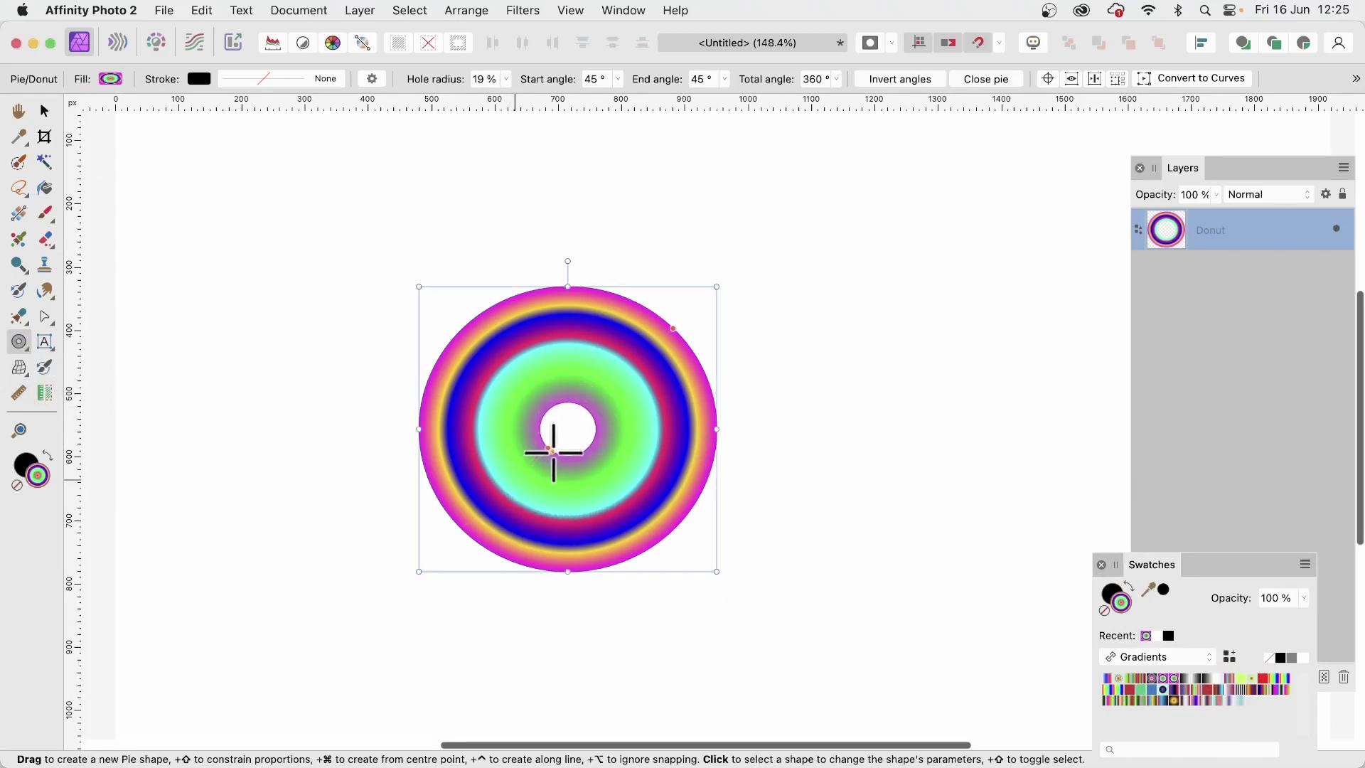
click(44, 111)
drag(577, 364, 570, 319)
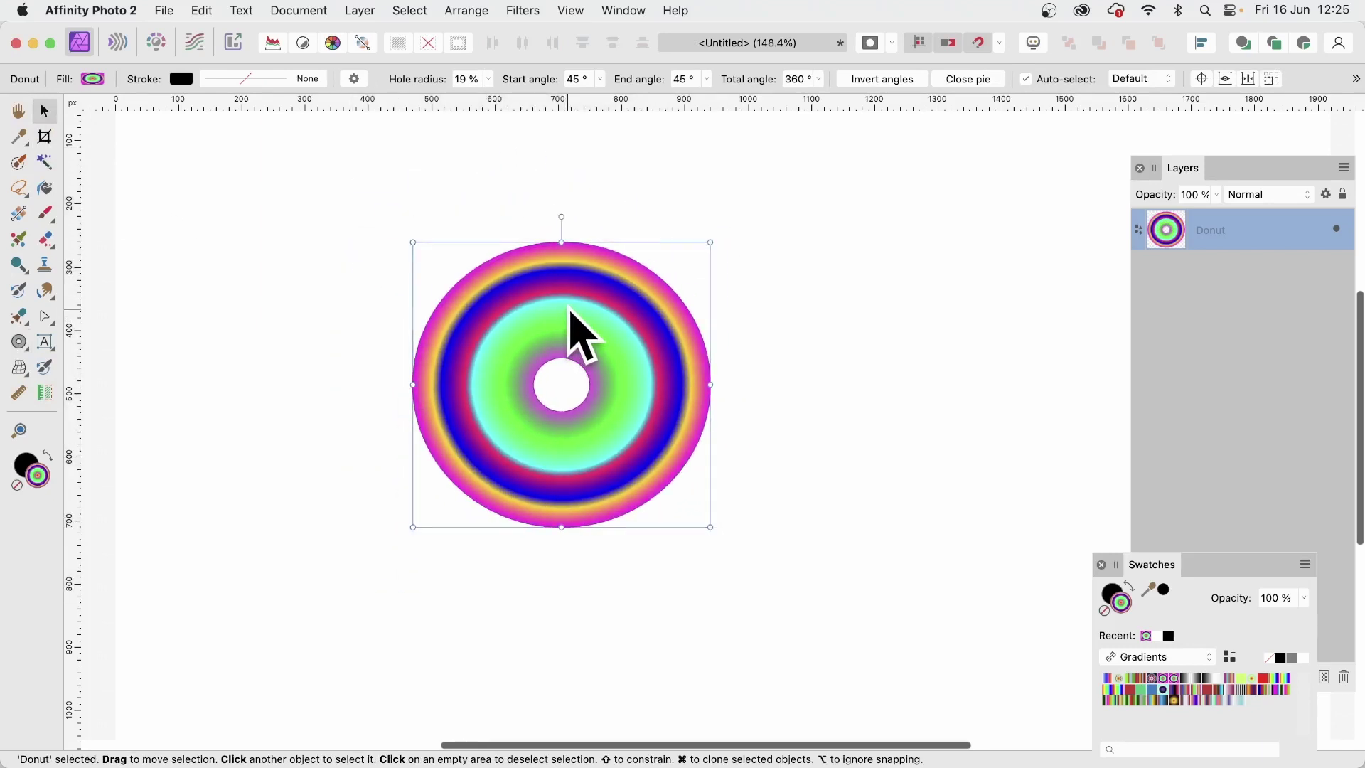
- Add a live Mesh Warp distortion filter to the donut
click(357, 10)
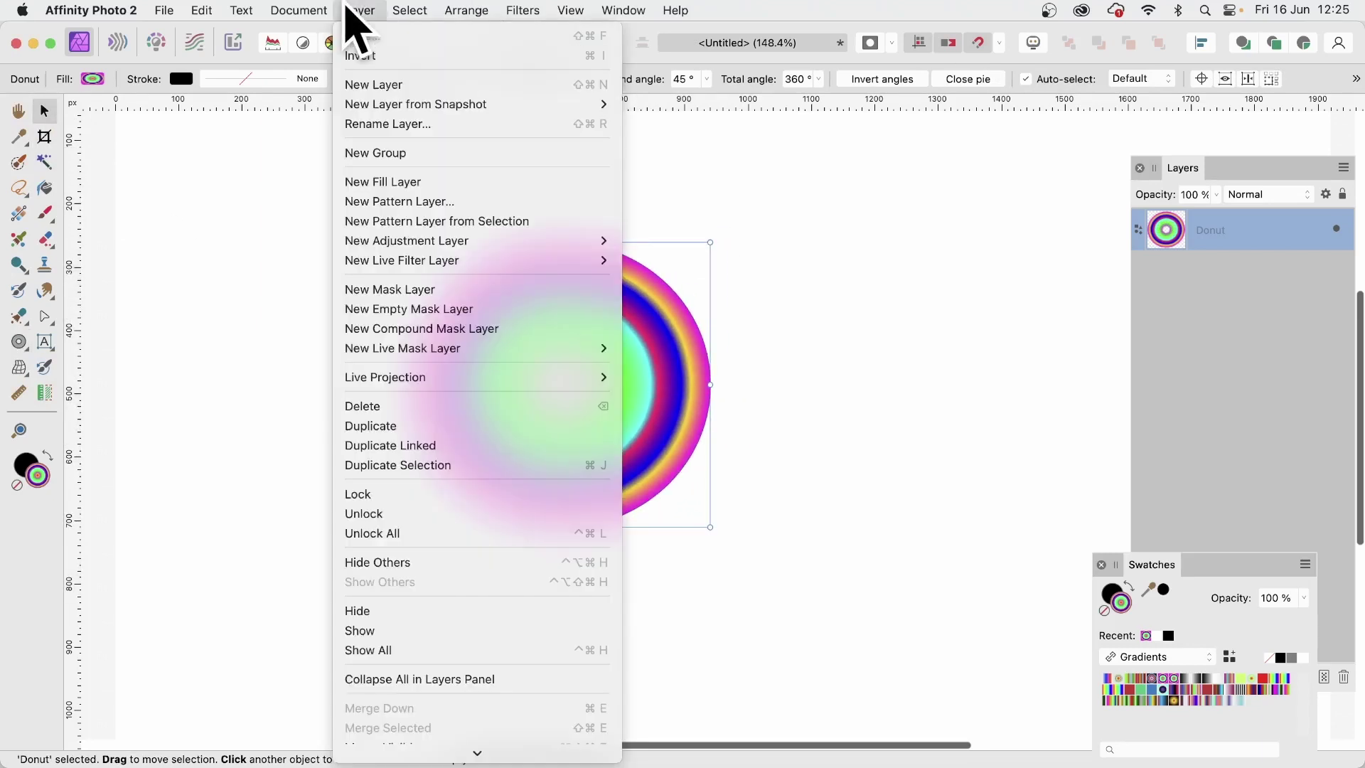
mouse_move(384, 265)
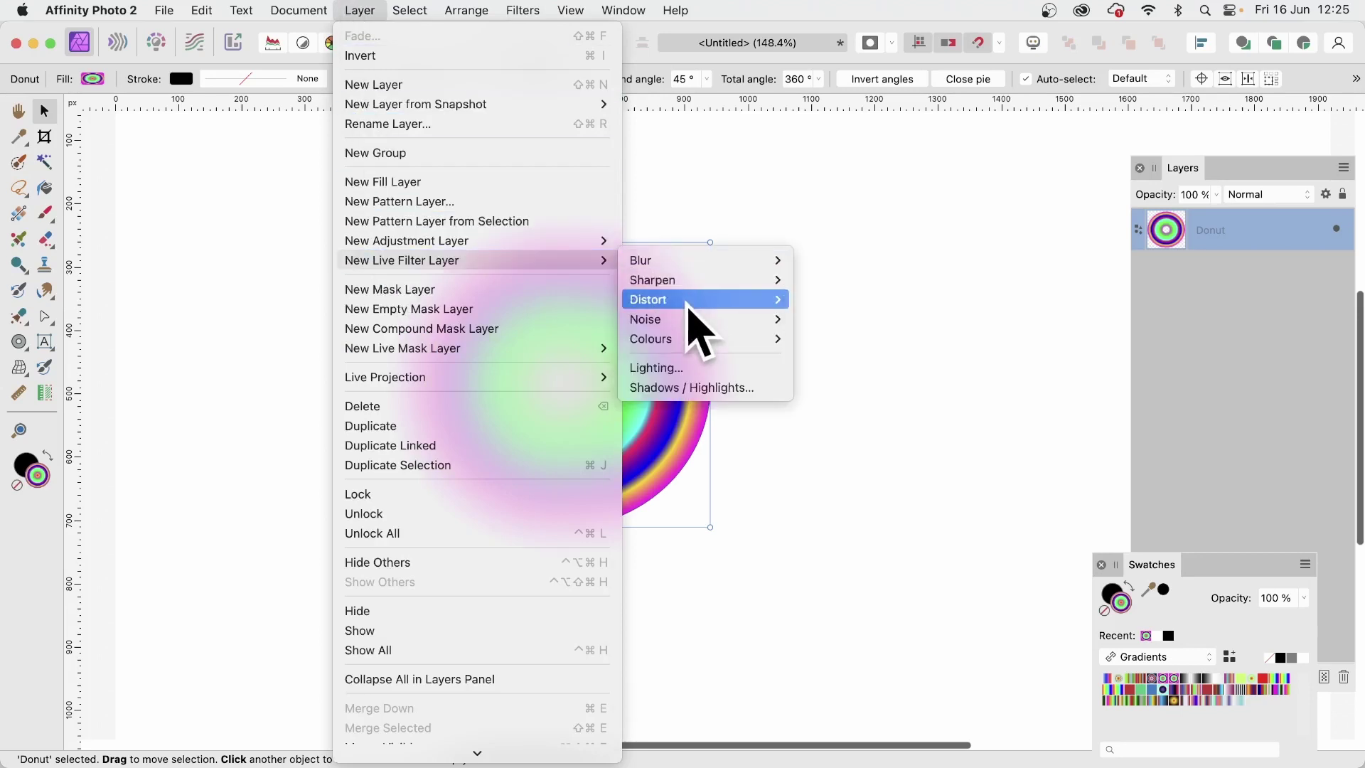
mouse_move(693, 301)
click(836, 457)
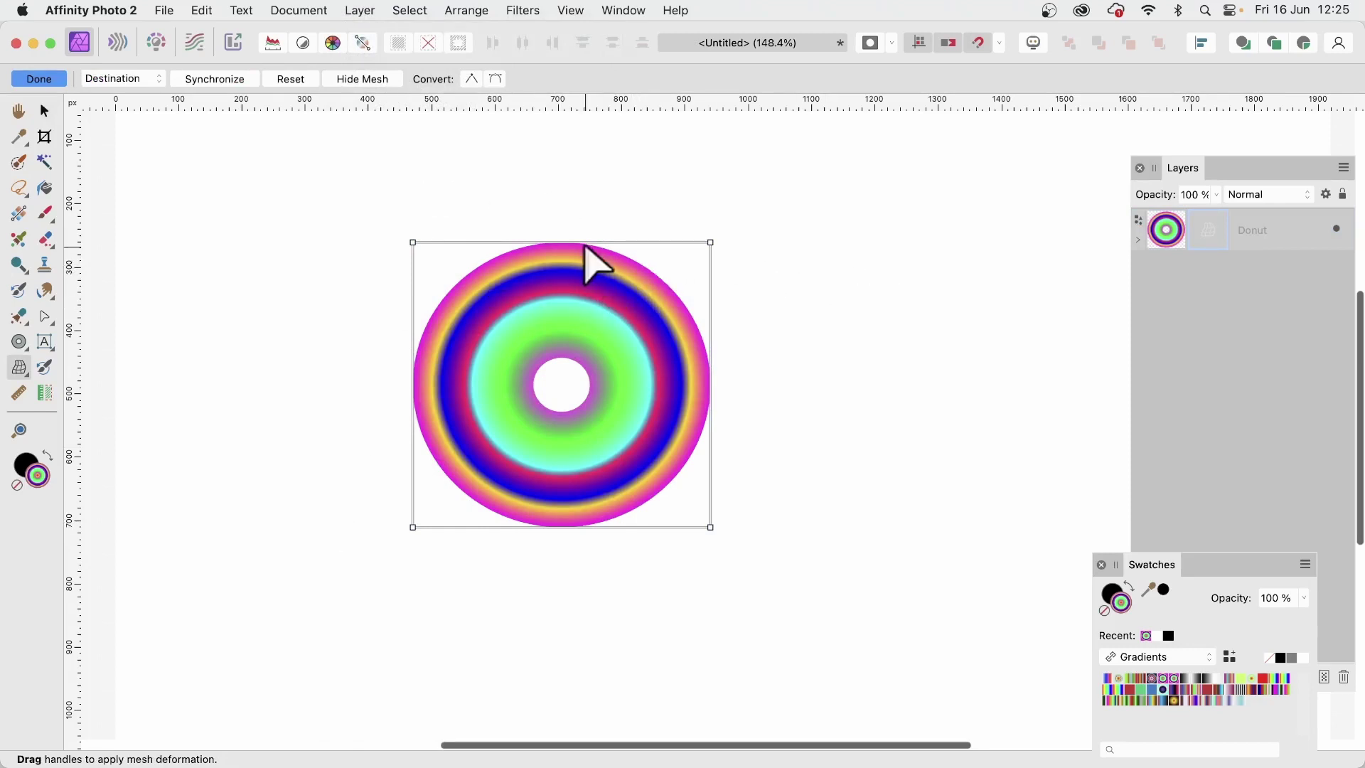
- Pull the upper, left, right and lower edges of the warp mesh outward to stretch the donut into a rounded diamond
drag(588, 250, 596, 164)
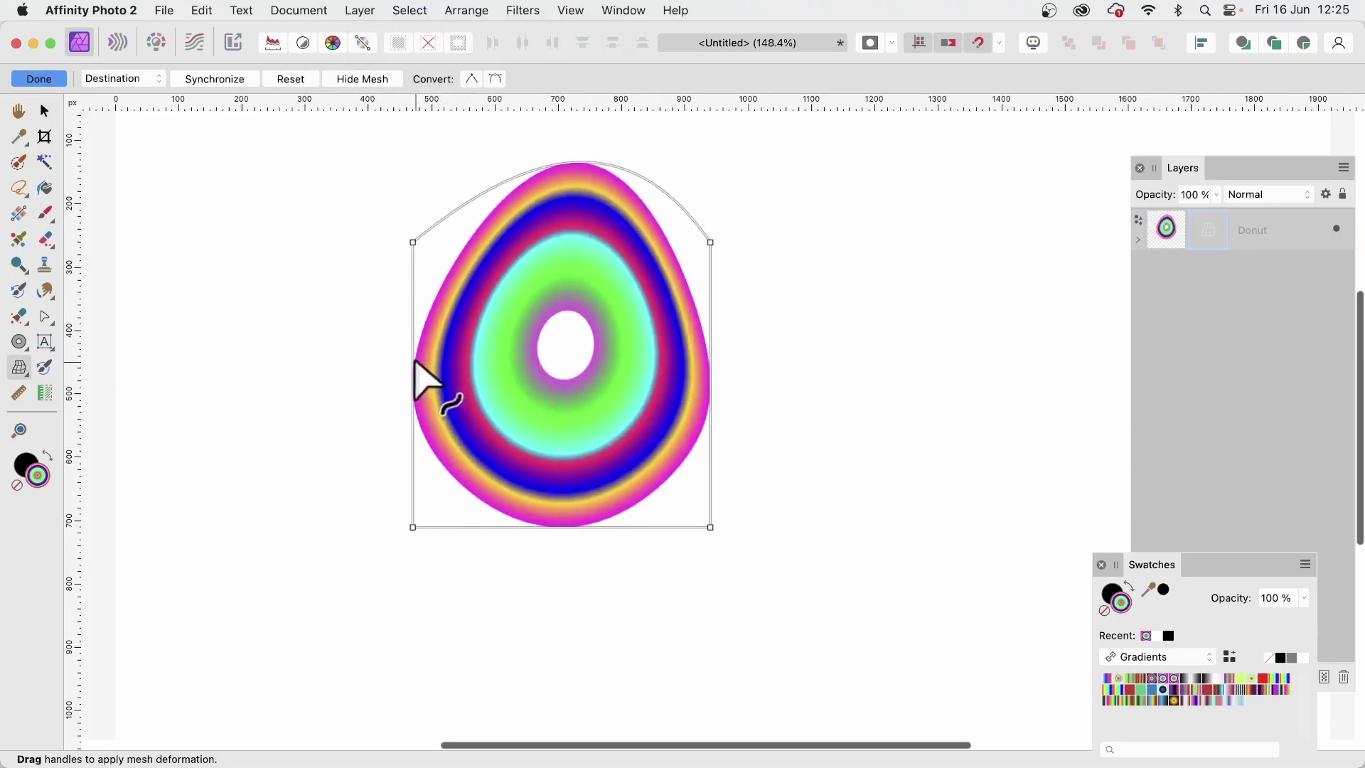
drag(419, 367, 314, 371)
drag(707, 370, 857, 368)
drag(545, 528, 551, 579)
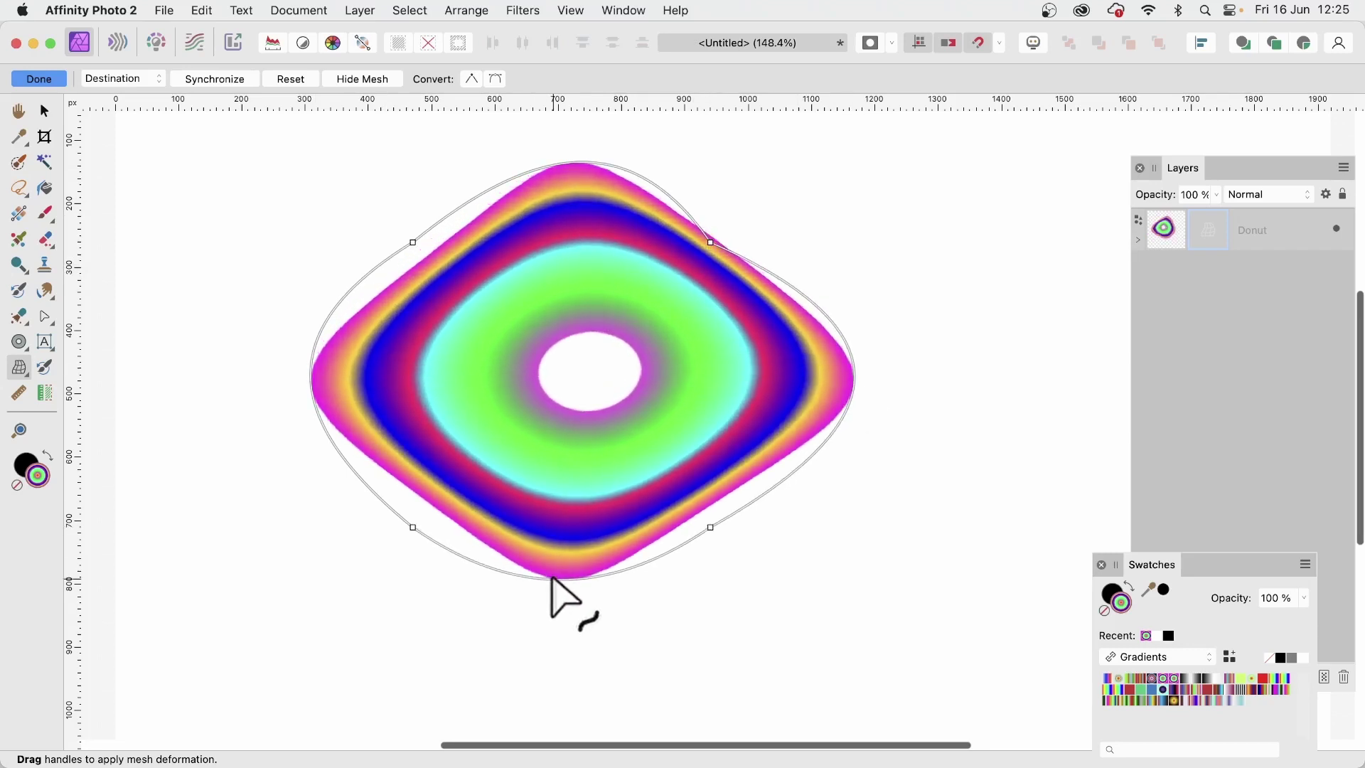
- Add mesh nodes below, left and upper right of the hole, and pull the upper-right node out into a long spike
double_click(562, 478)
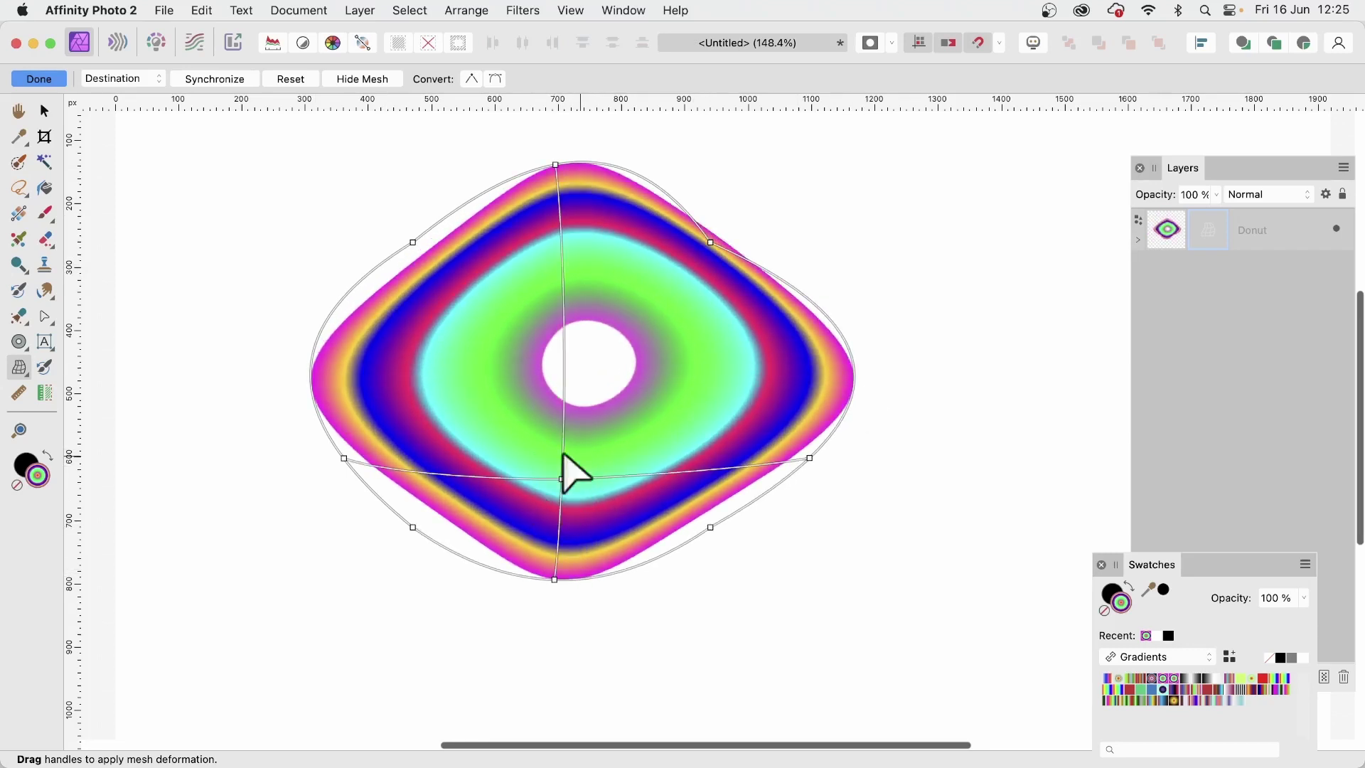
double_click(451, 340)
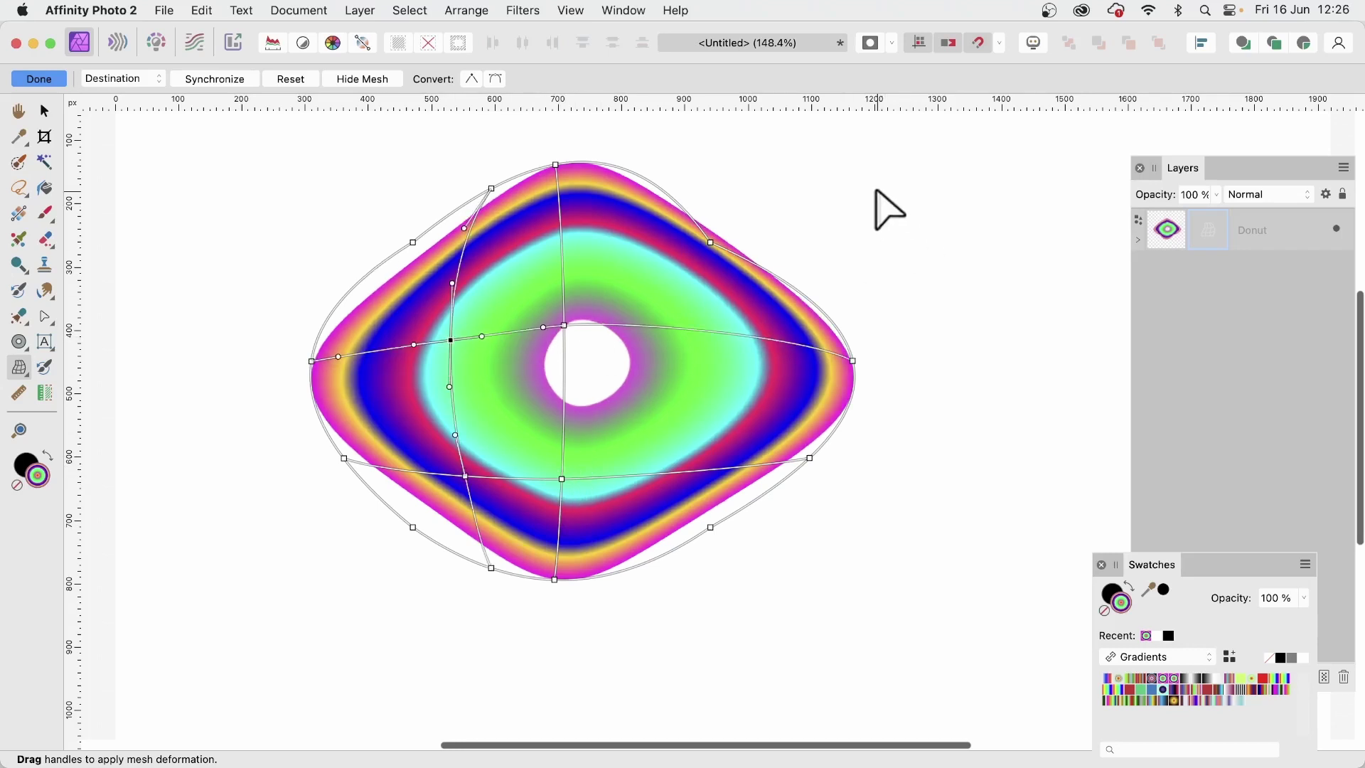
double_click(694, 277)
drag(694, 277, 986, 124)
- Add two mesh nodes left of the hole and pull them into spikes toward the upper left and lower left
click(501, 311)
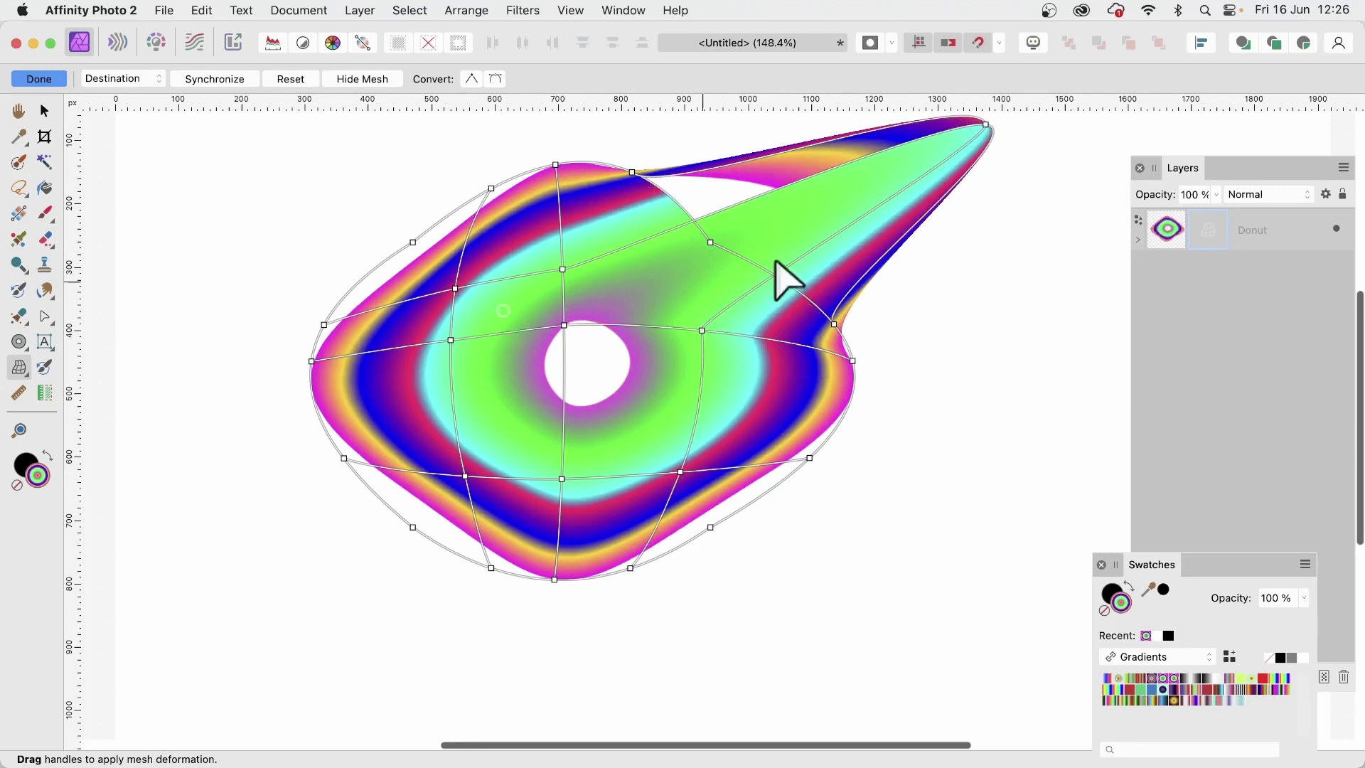
double_click(509, 311)
drag(509, 310, 302, 177)
double_click(508, 391)
drag(508, 390, 278, 584)
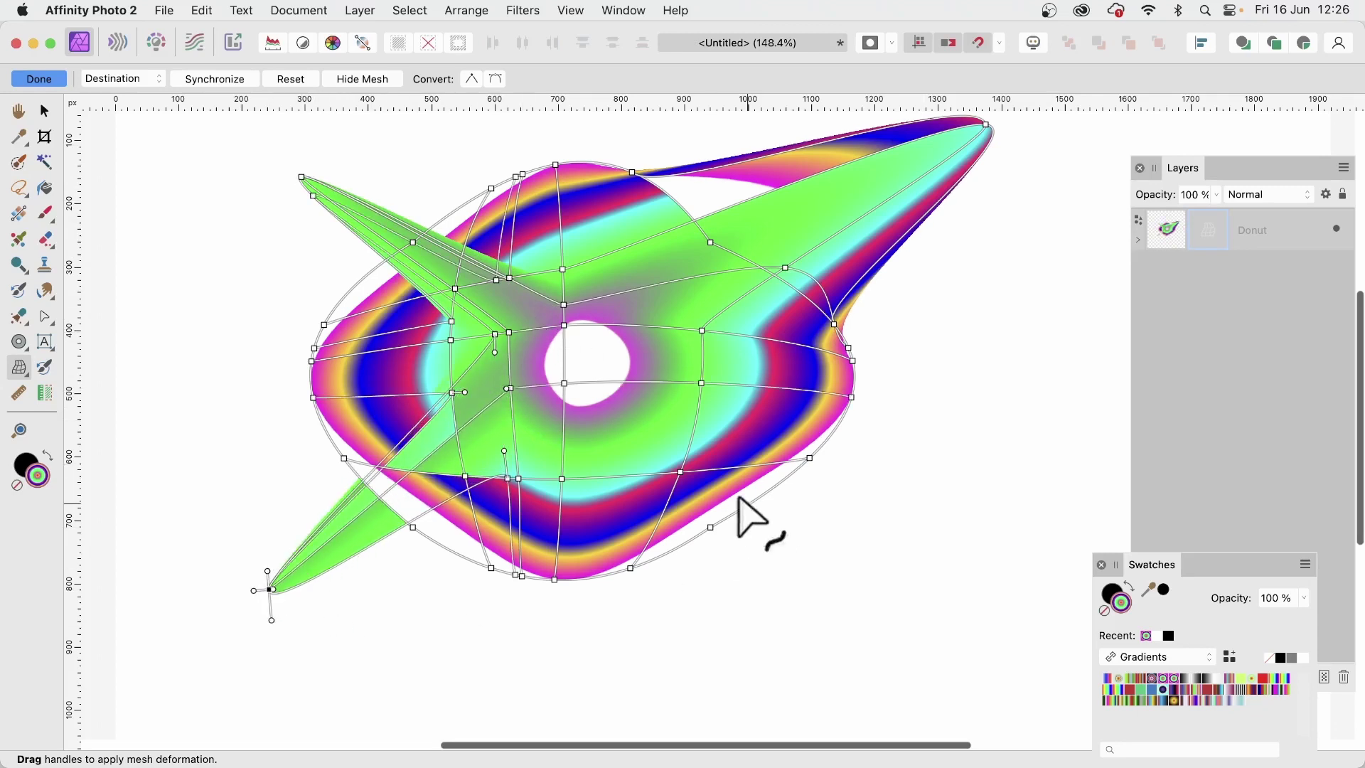
- Pull new mesh nodes into spikes at the lower right, and stretch the nodes on the shape's right edge farther outward
double_click(640, 413)
drag(639, 413, 935, 500)
double_click(751, 429)
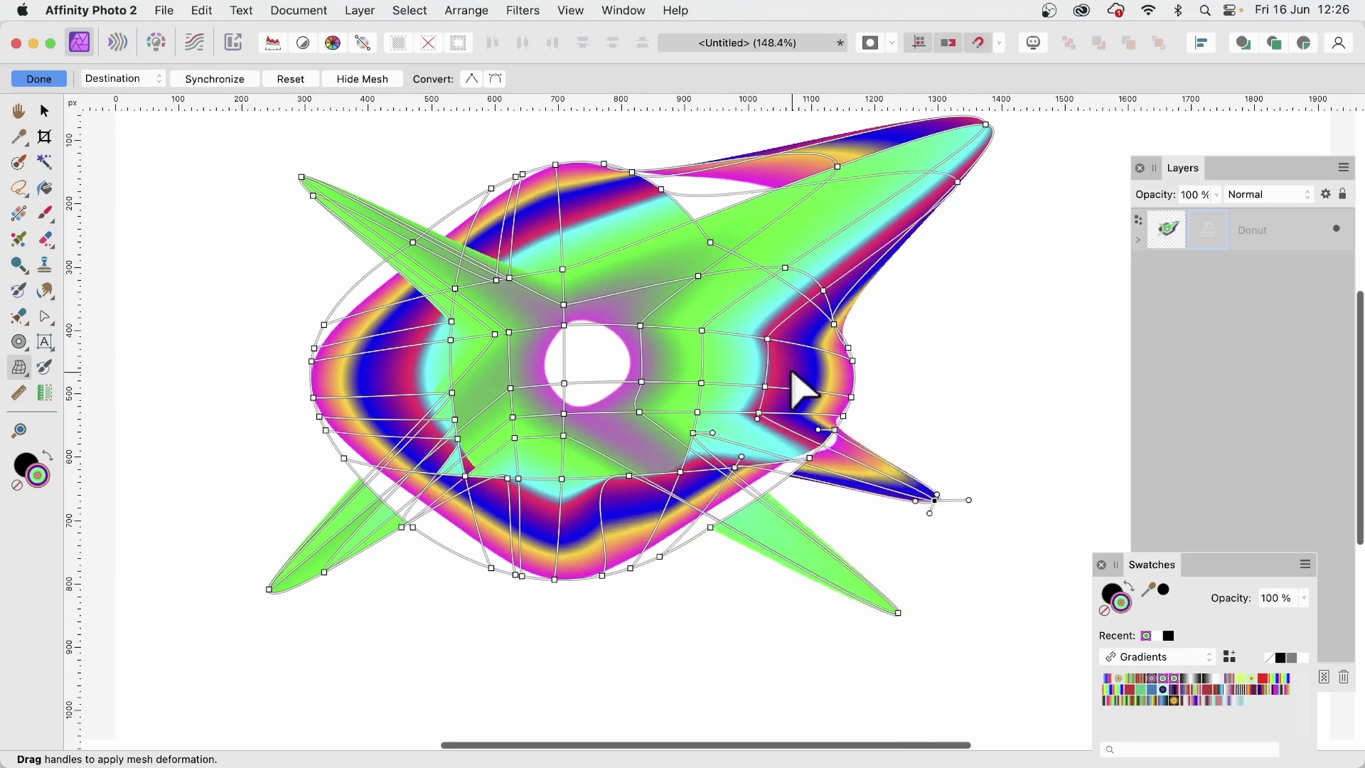
click(774, 343)
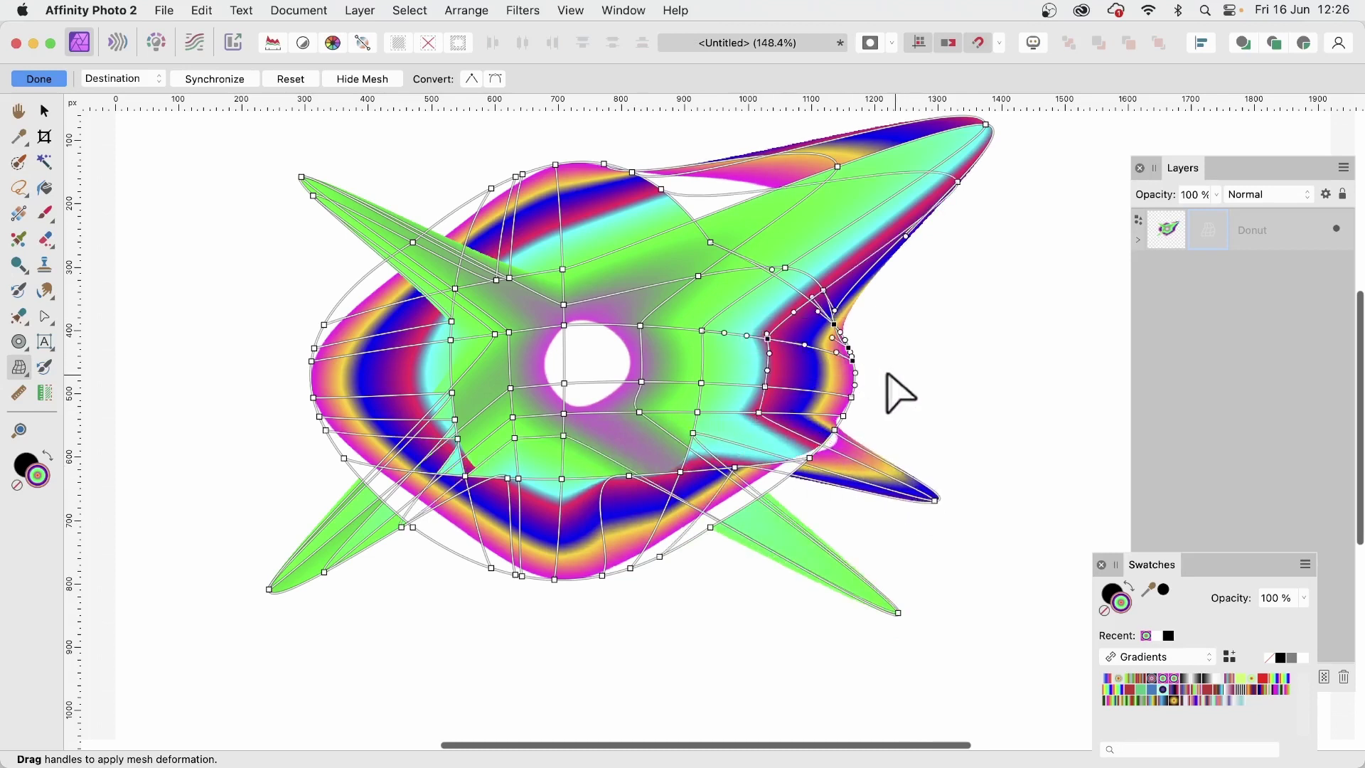
drag(853, 363, 1000, 384)
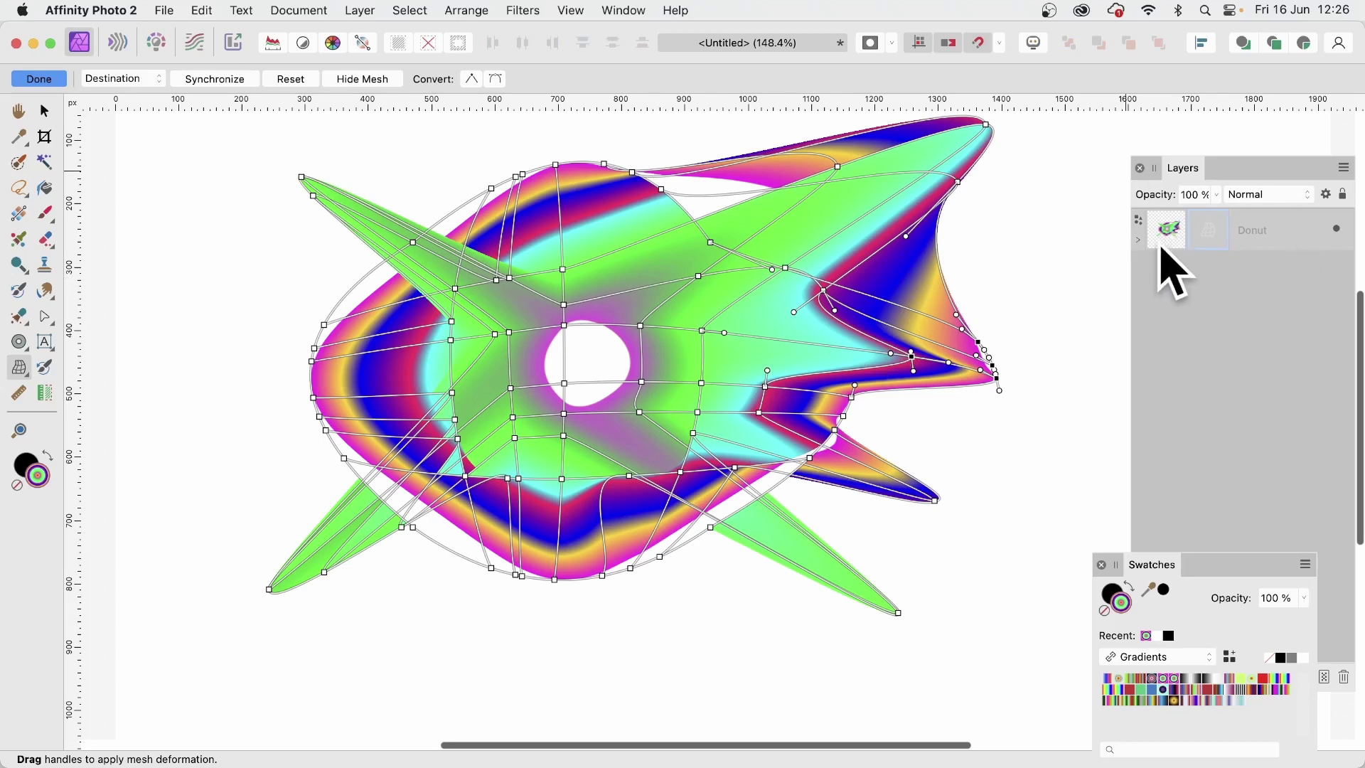
- Select the Donut layer above its Mesh Warp and reduce its hole radius to 17 %
click(1139, 240)
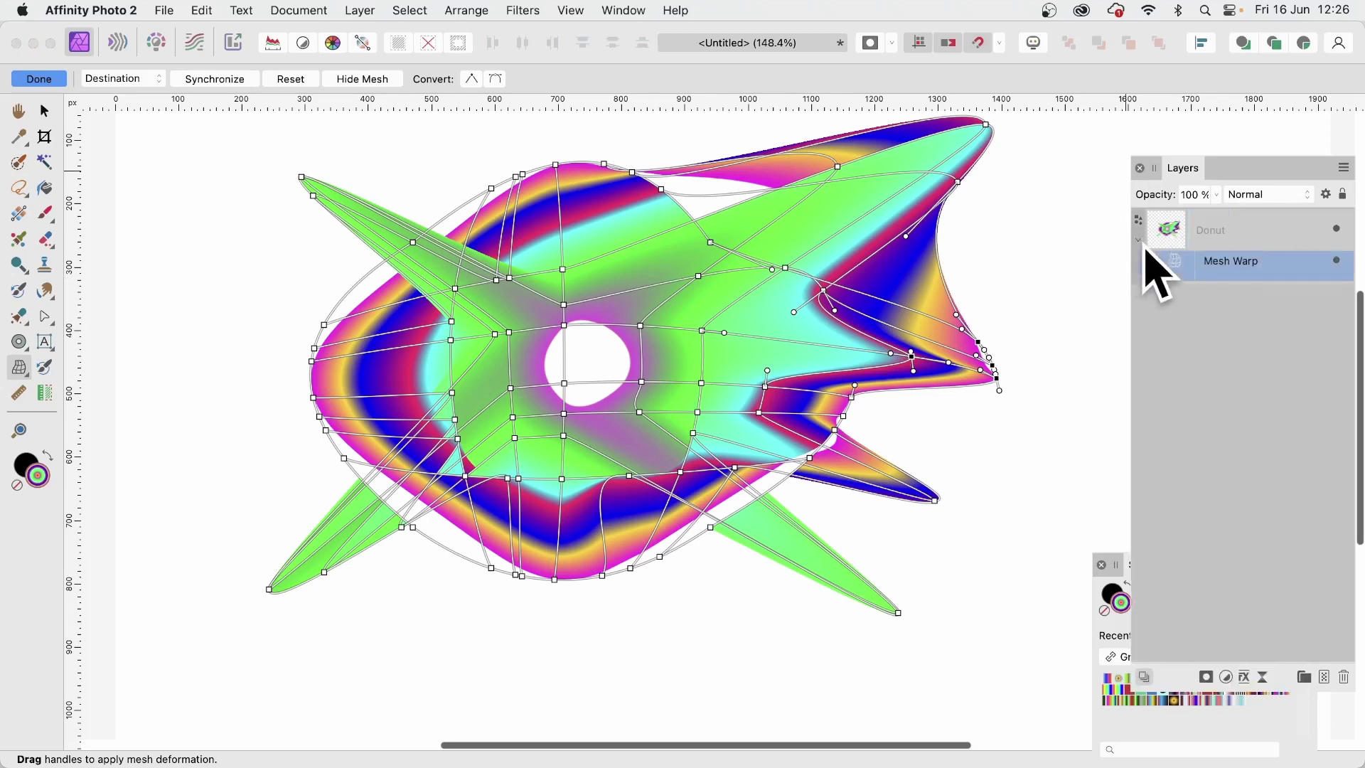
click(1233, 227)
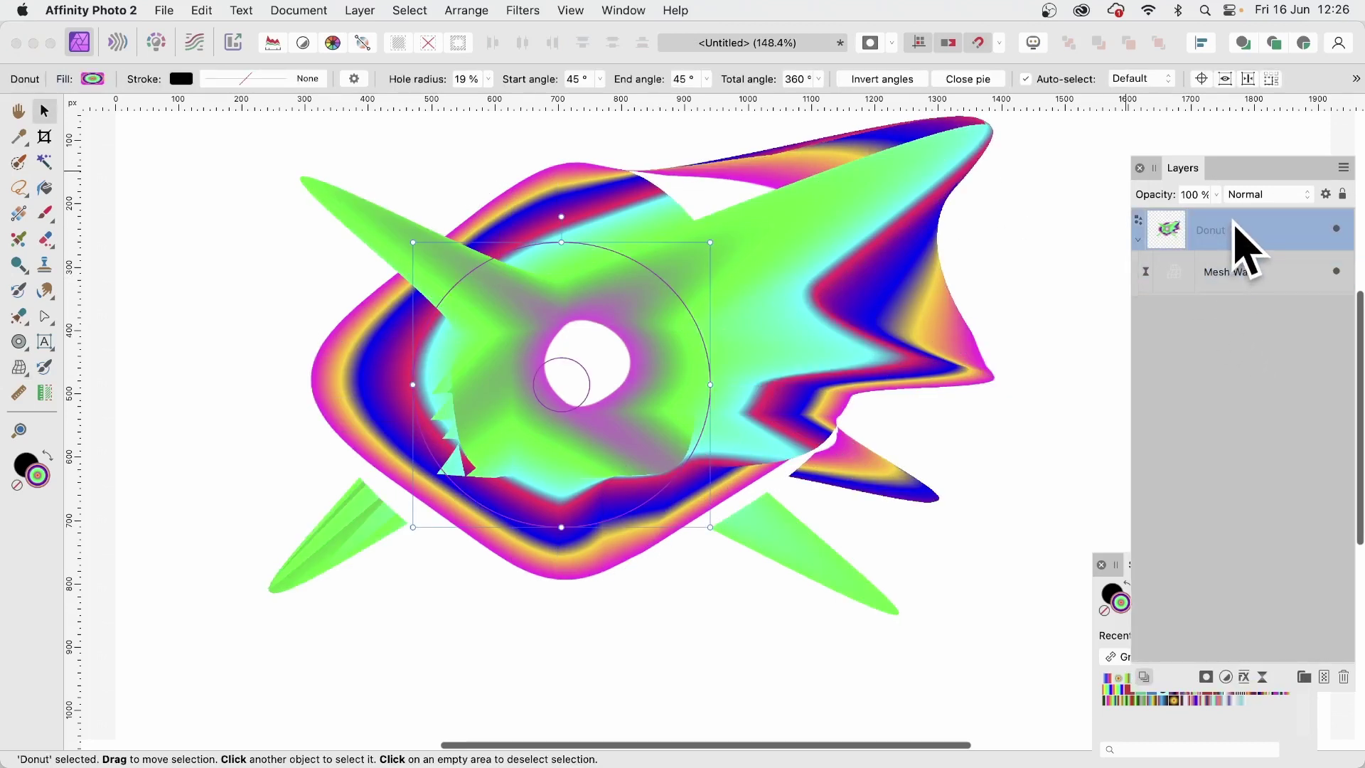
click(19, 344)
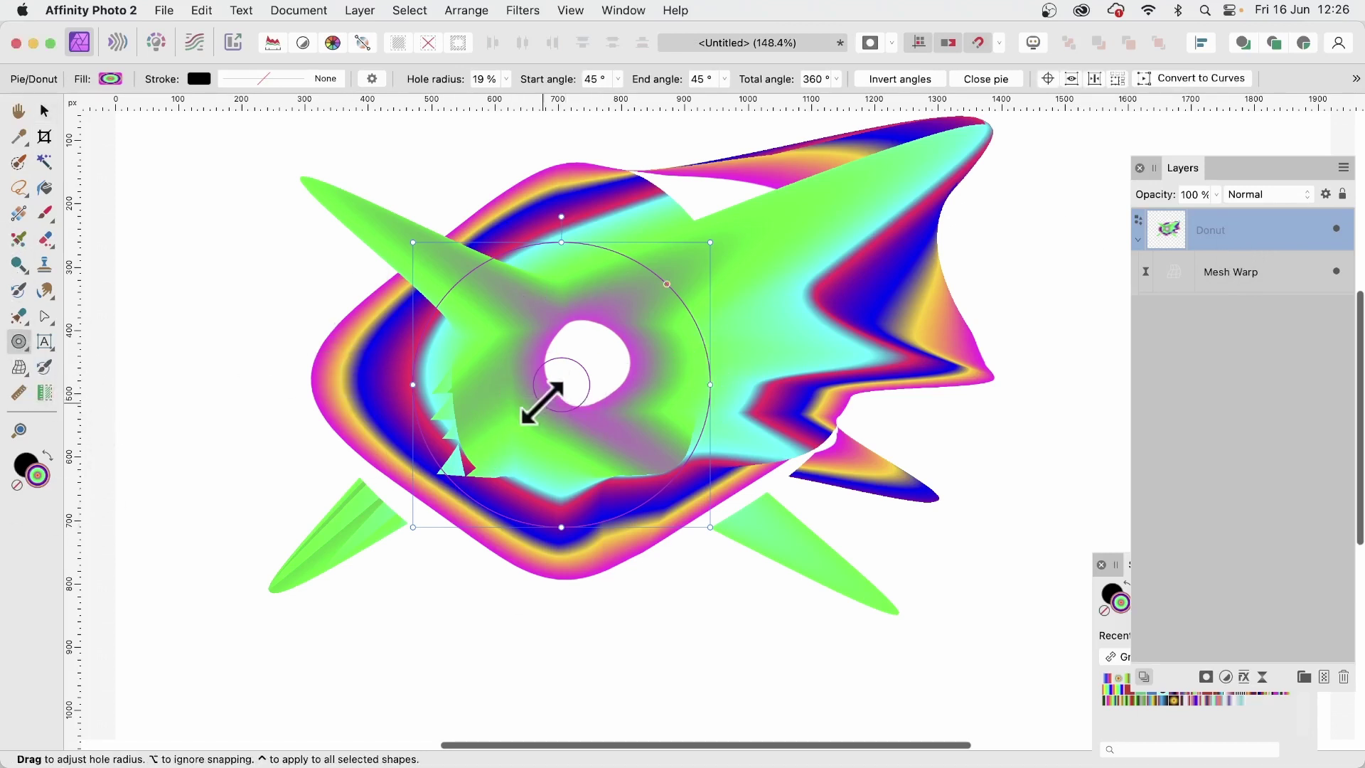
mouse_move(542, 406)
mouse_down()
mouse_move(517, 440)
mouse_move(562, 406)
mouse_up()
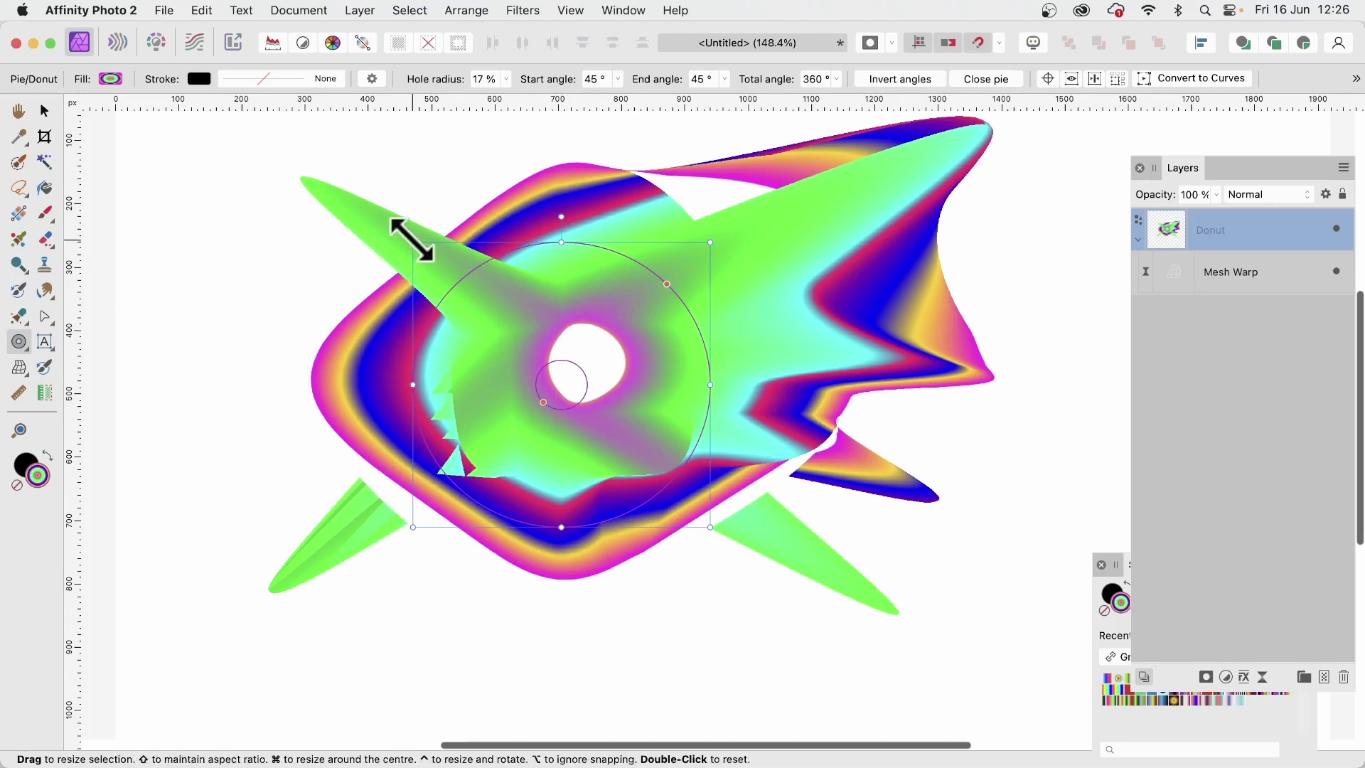
- Shrink the warped donut from its upper-left corner to about 390 px wide and rotate it slightly clockwise
drag(412, 241, 466, 283)
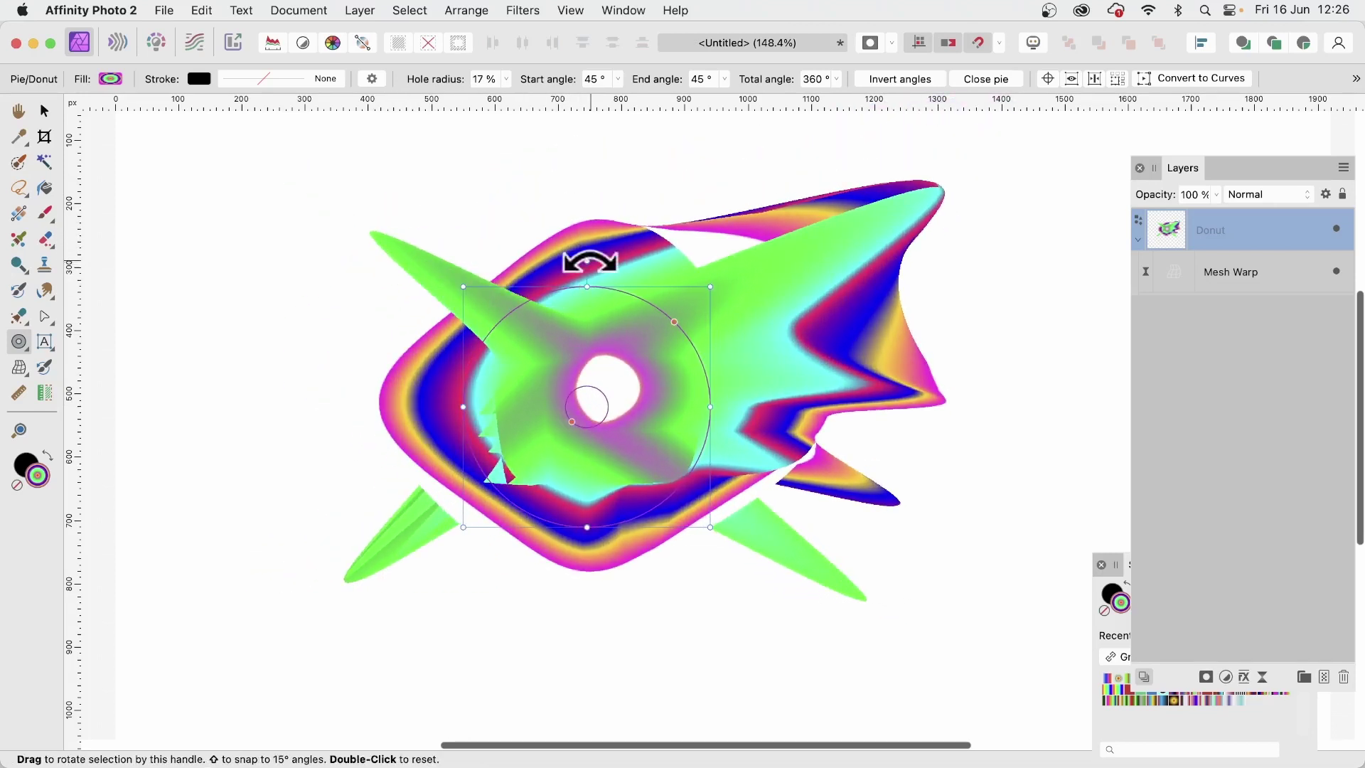
mouse_move(590, 262)
mouse_down()
mouse_move(646, 259)
mouse_move(698, 300)
mouse_move(604, 248)
mouse_up()
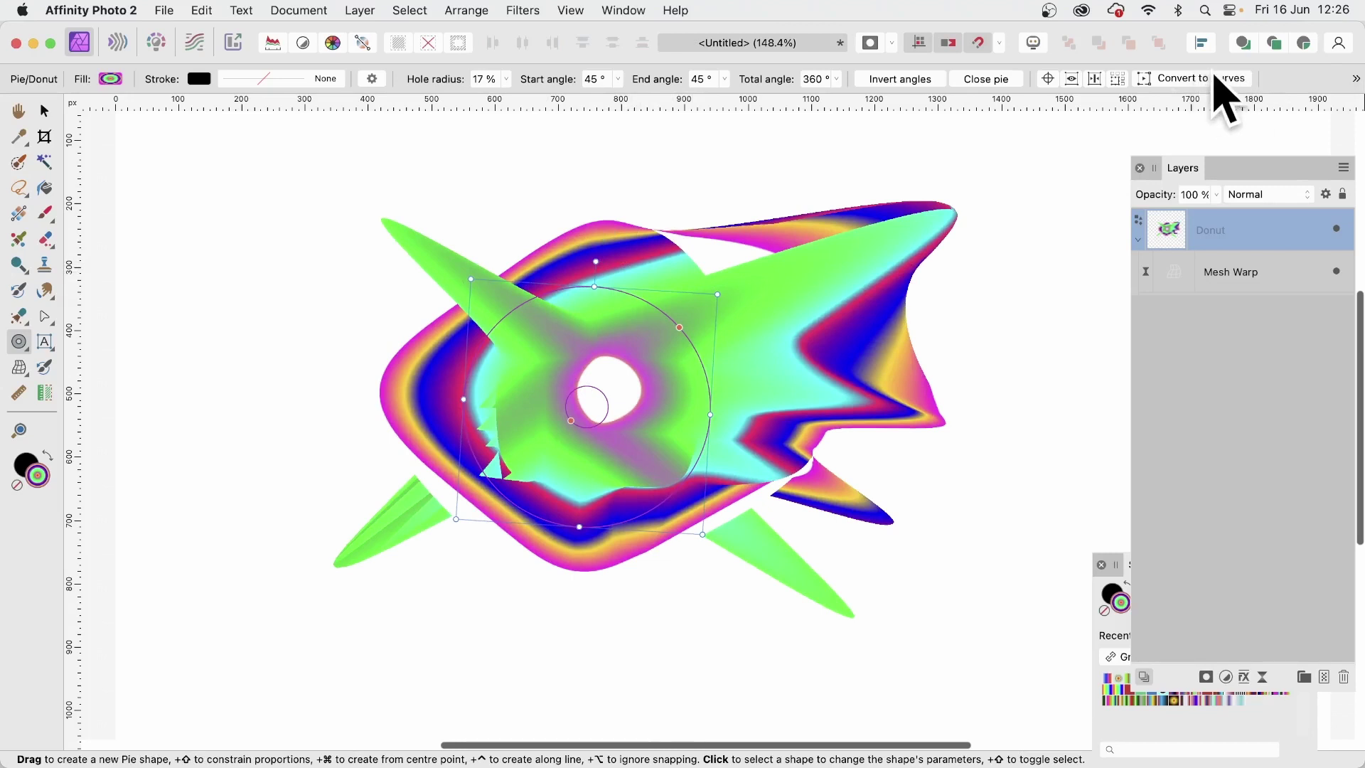
- Convert the donut to curves and reshape it by moving its outer top node and the hole's top and bottom nodes
click(1208, 78)
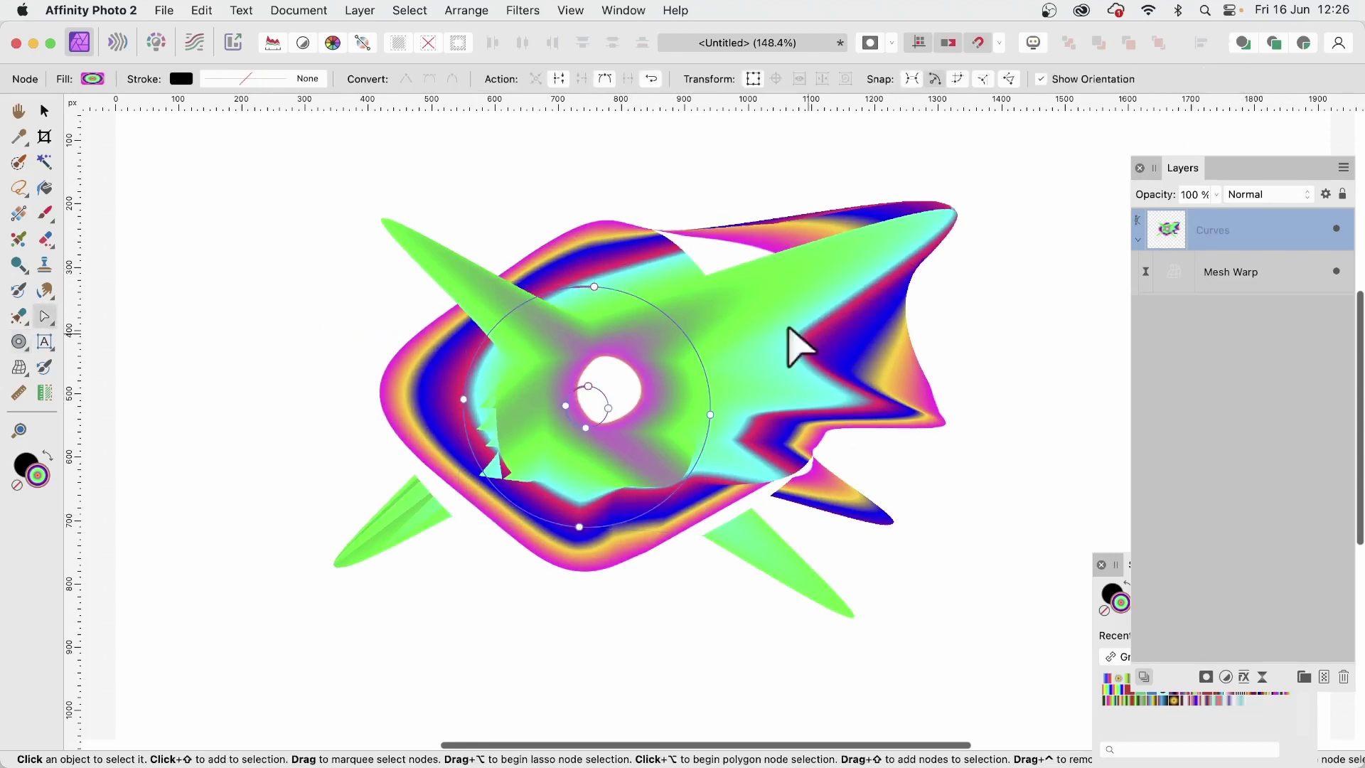
click(45, 316)
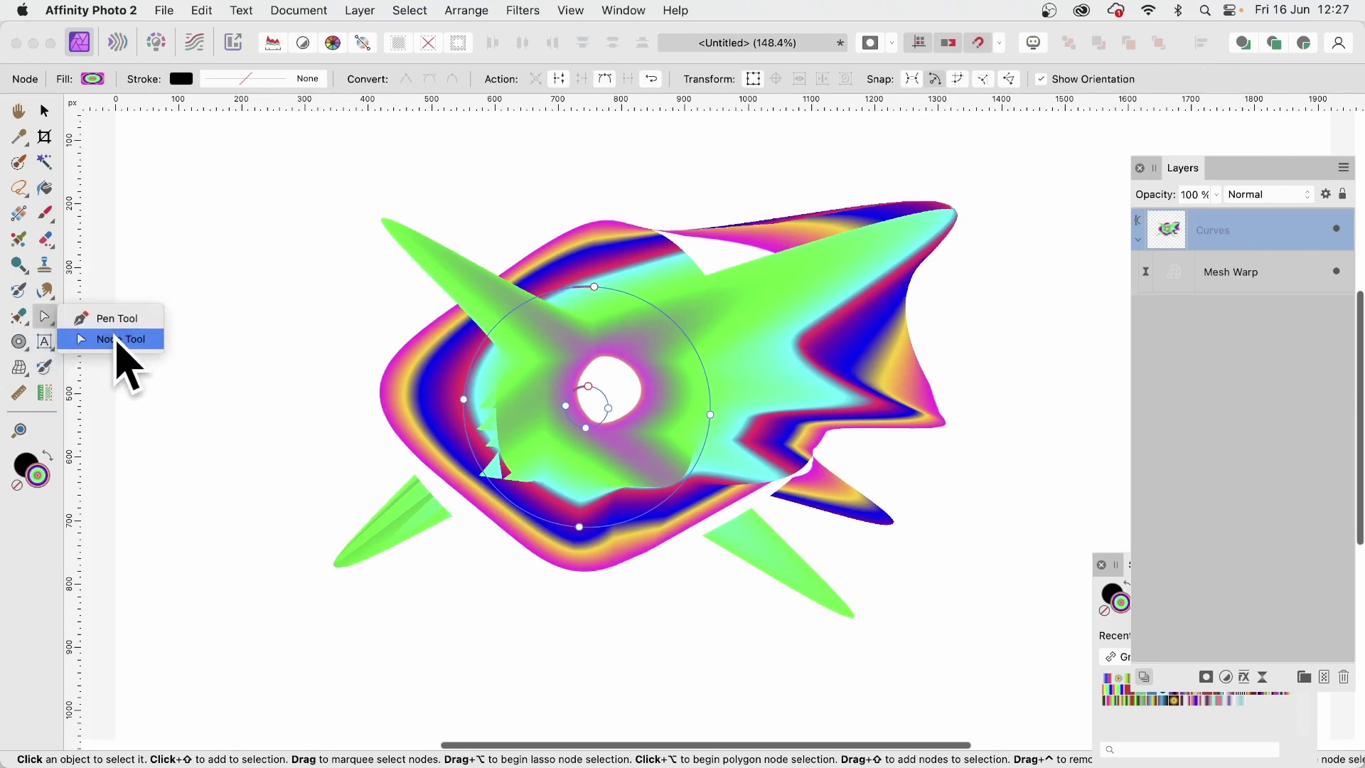
click(119, 345)
drag(594, 287, 628, 311)
mouse_move(592, 388)
mouse_down()
mouse_move(564, 387)
mouse_move(582, 376)
mouse_up()
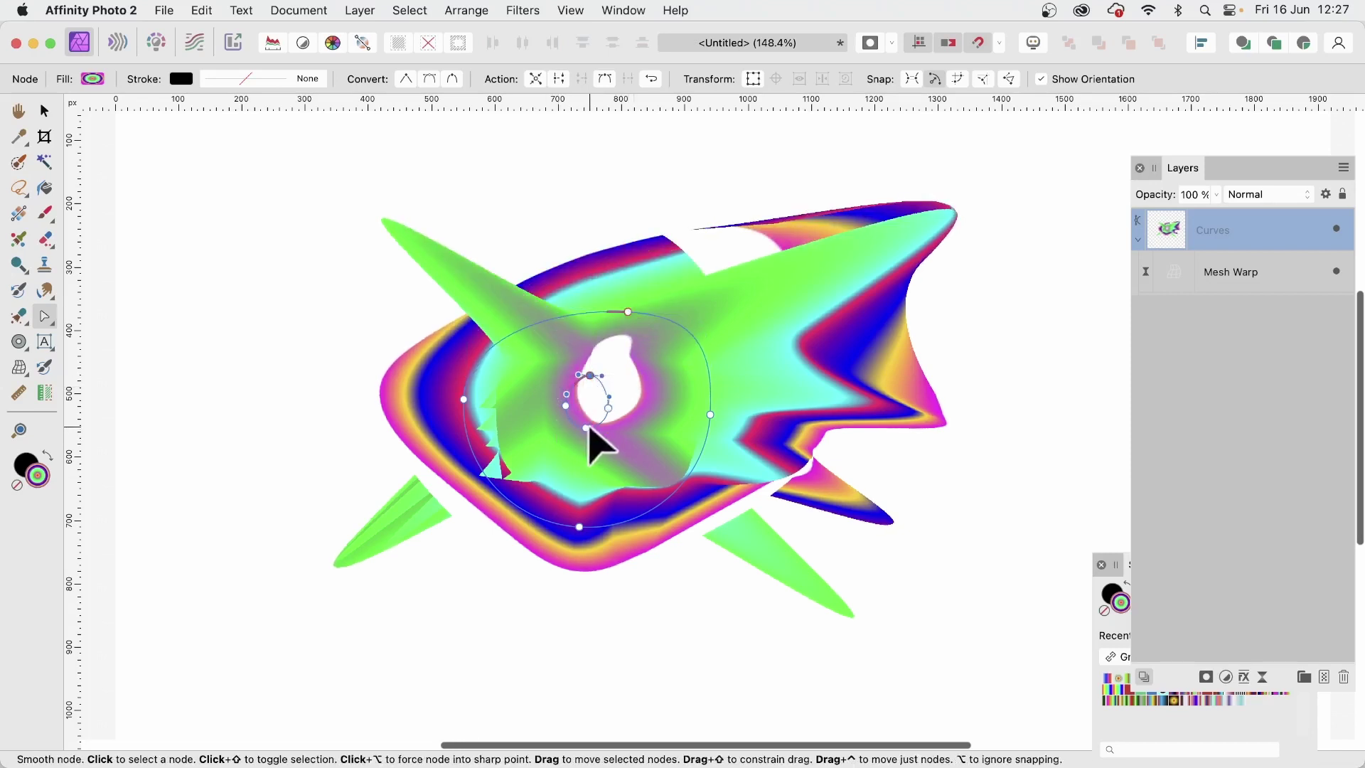
drag(584, 425, 546, 468)
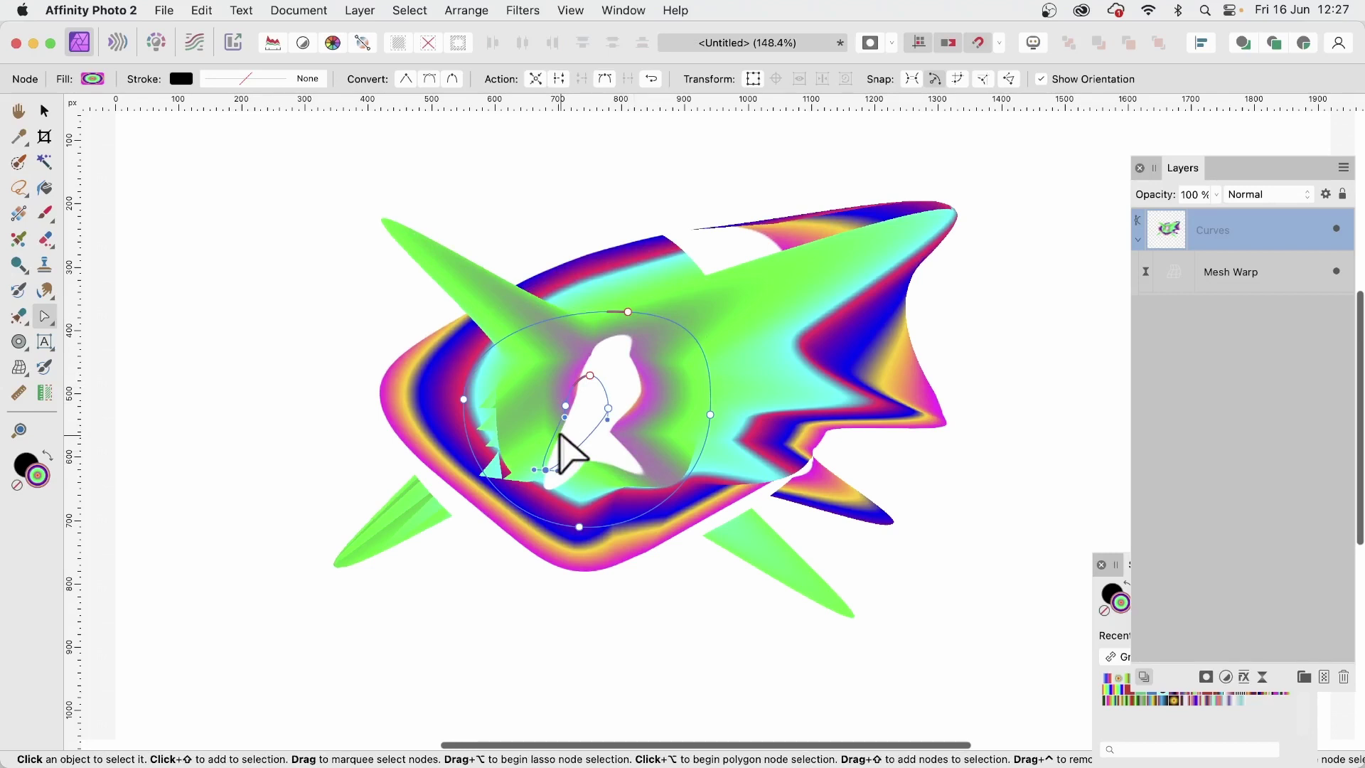
- Reopen the Mesh Warp for editing, add a node in the left part of the shape and pull it into an upper-left spike
click(1241, 272)
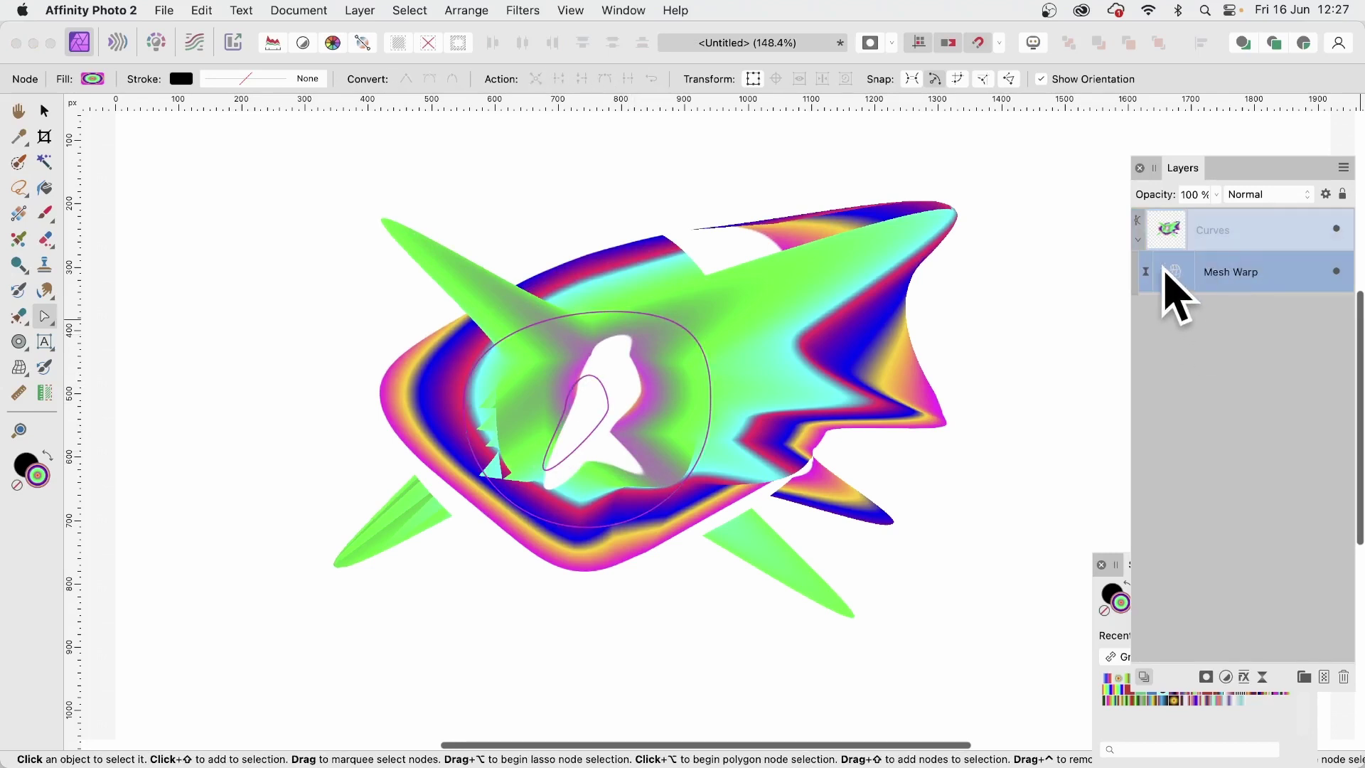
double_click(1171, 273)
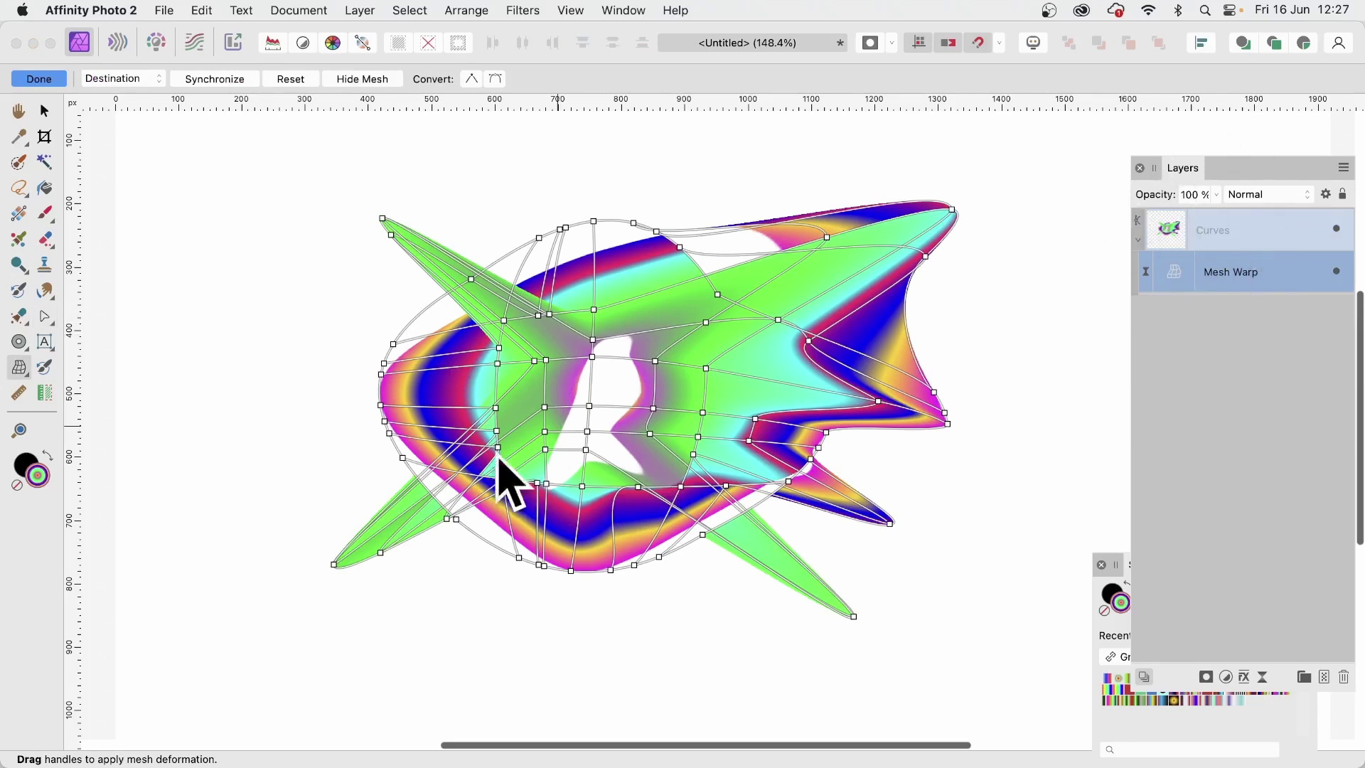
double_click(455, 364)
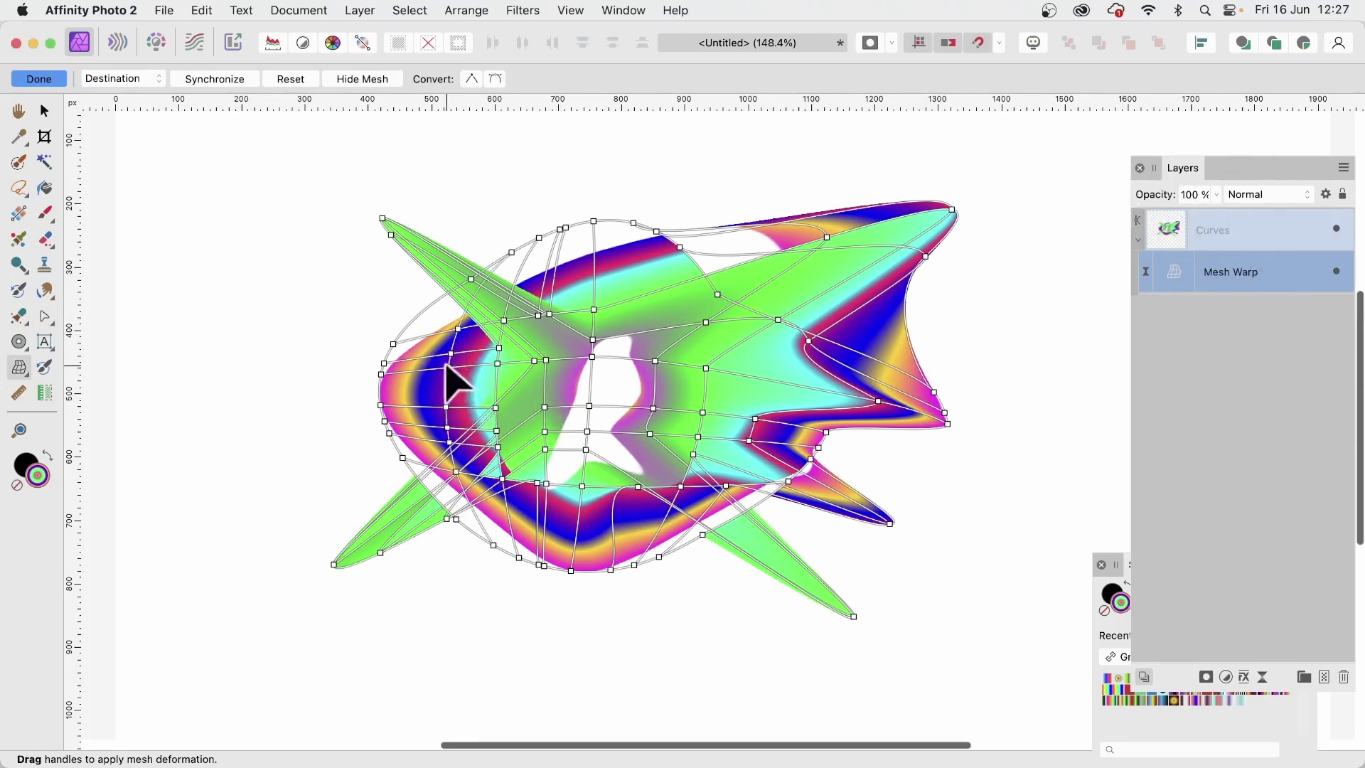
drag(448, 368, 281, 261)
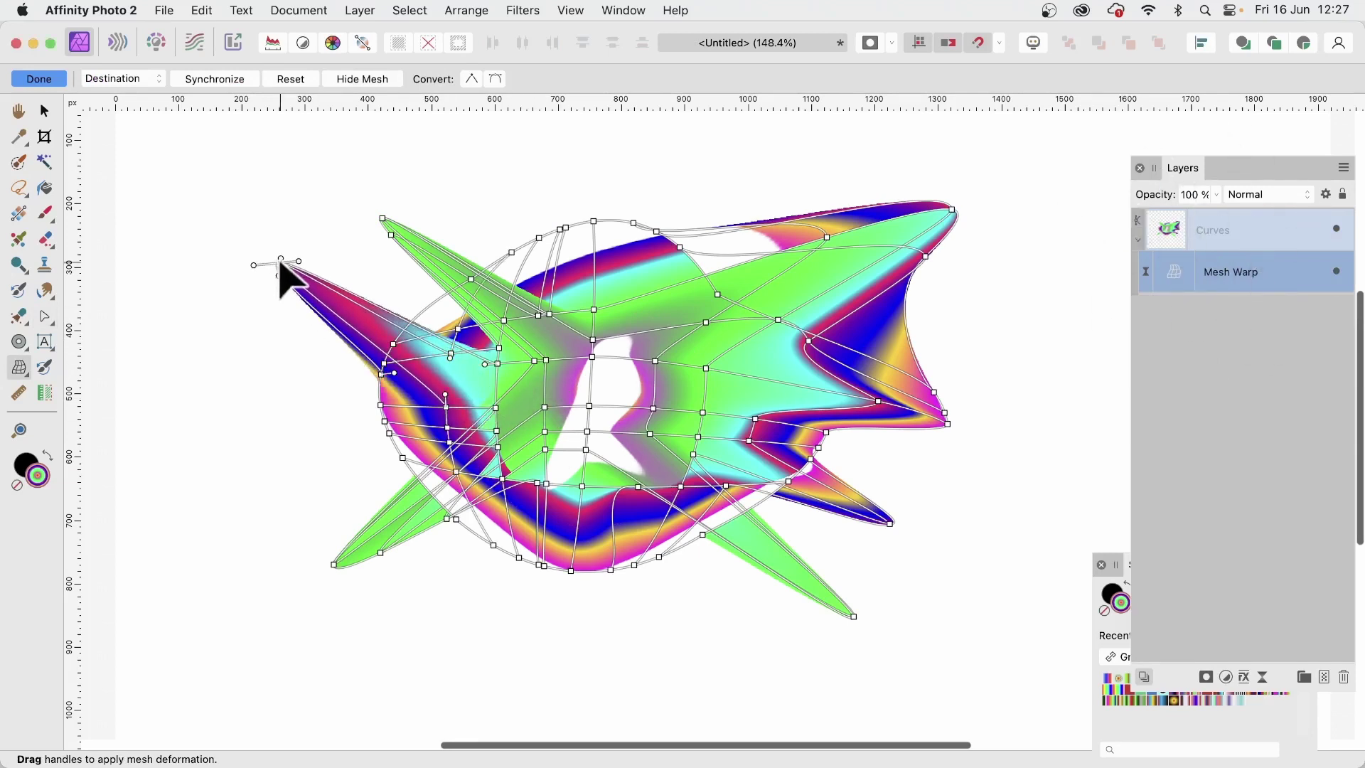
- Add mesh nodes on both sides of the hole and pull them into spikes toward the lower left and lower right
double_click(436, 417)
drag(442, 436, 238, 476)
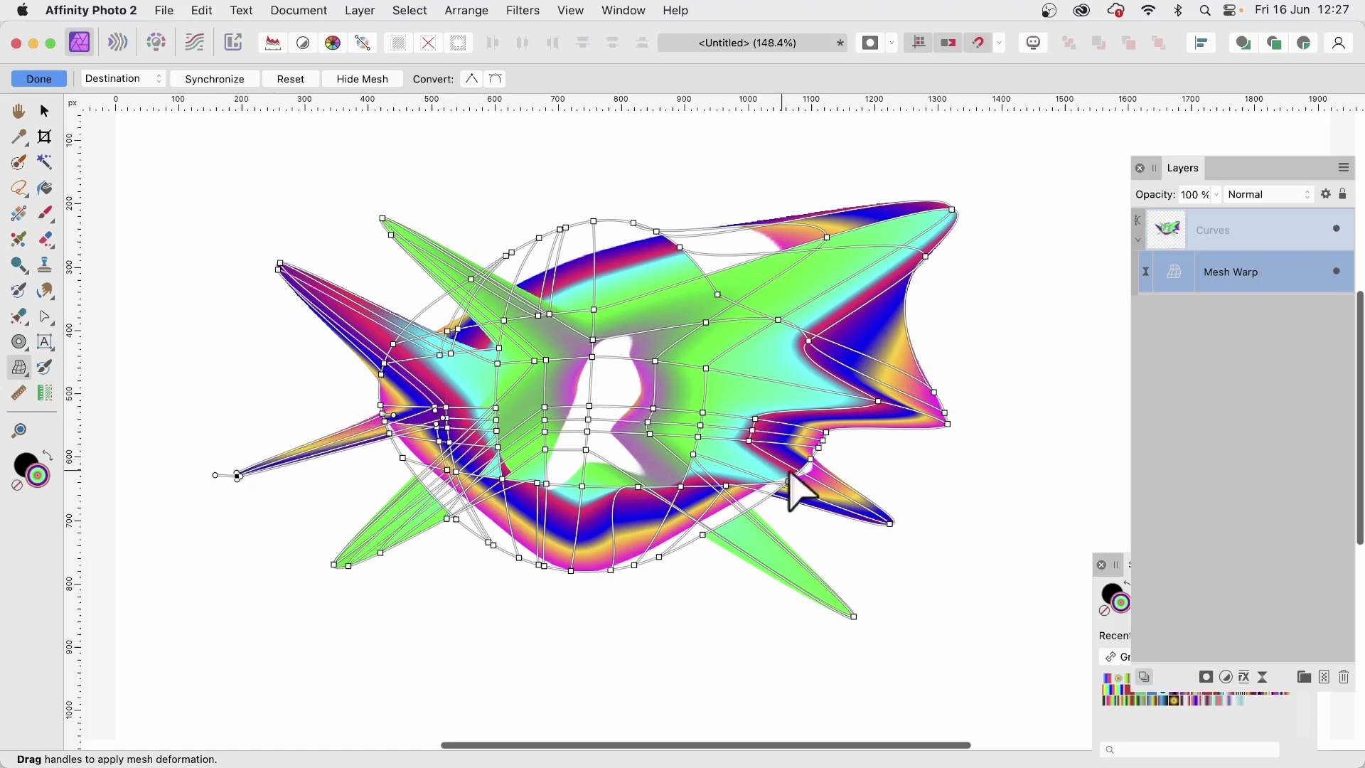
double_click(693, 388)
drag(695, 392, 933, 492)
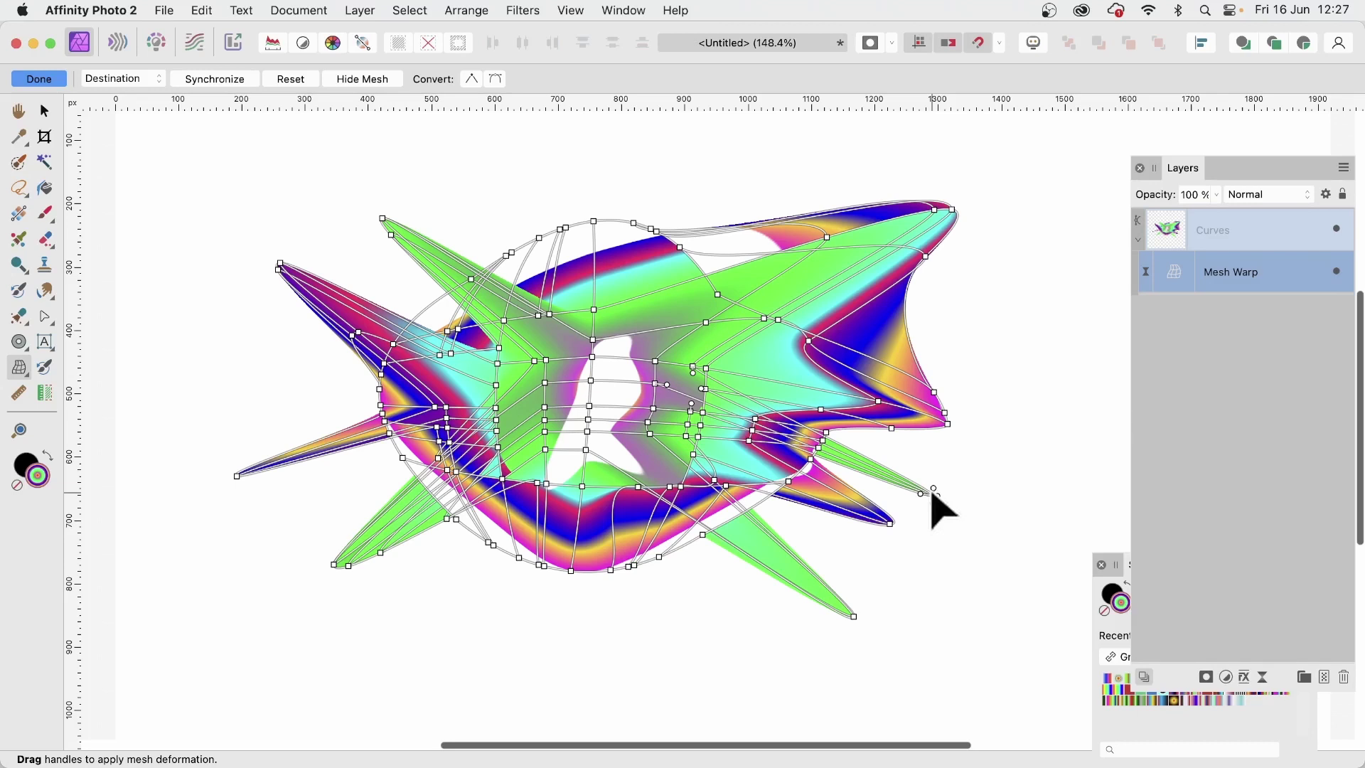
- Leave mesh editing and select the Mesh Warp filter nested under the Curves layer
click(1244, 229)
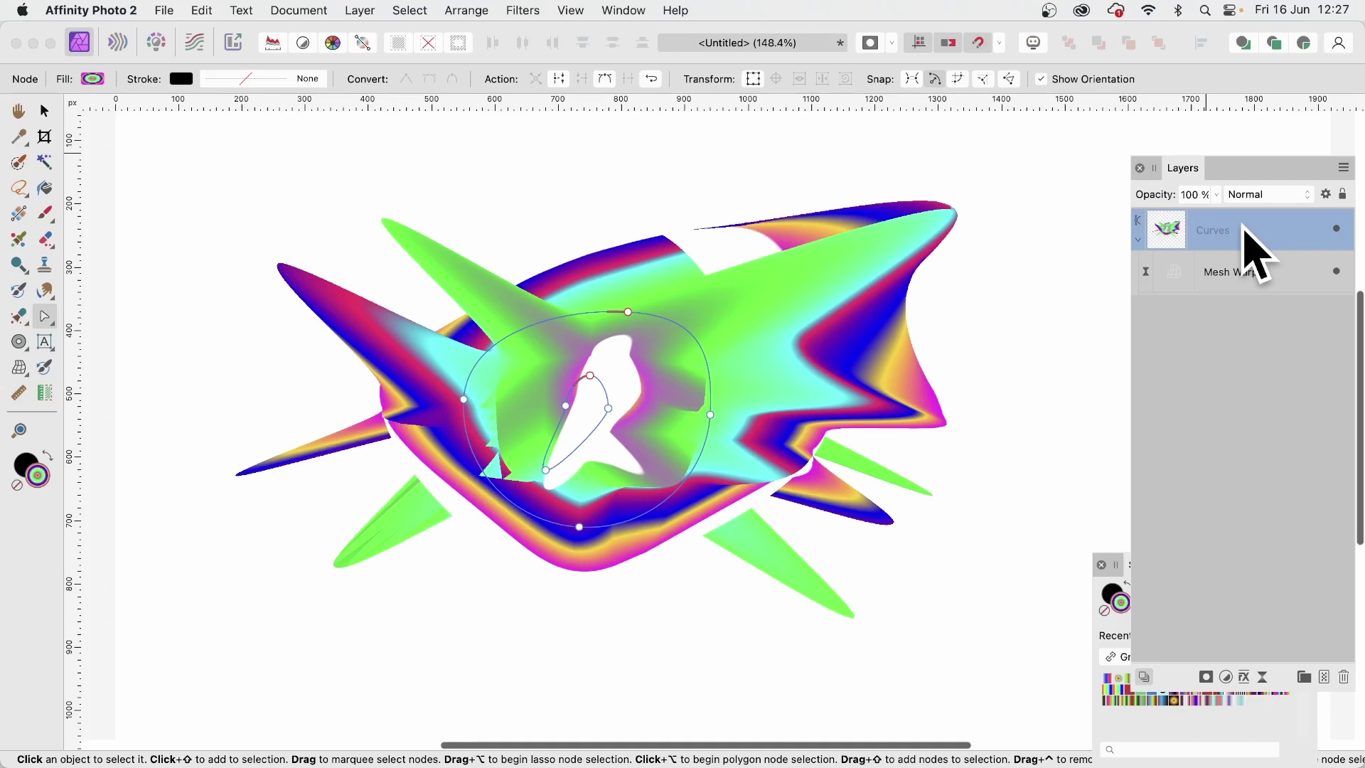
click(1240, 330)
click(1245, 279)
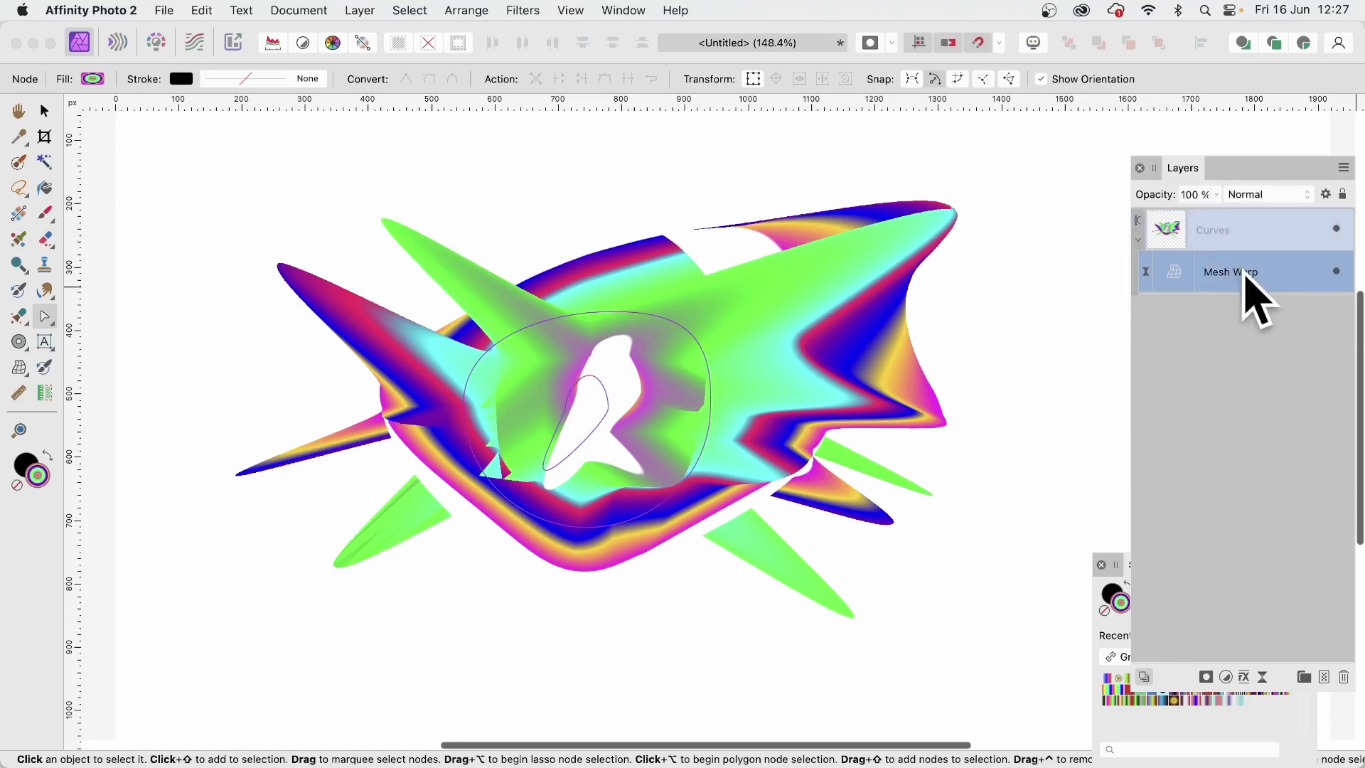
- Move the Mesh Warp filter above the Curves layer and start the Deform filter on Curves with Similarity linear constraints
drag(1246, 279, 1236, 222)
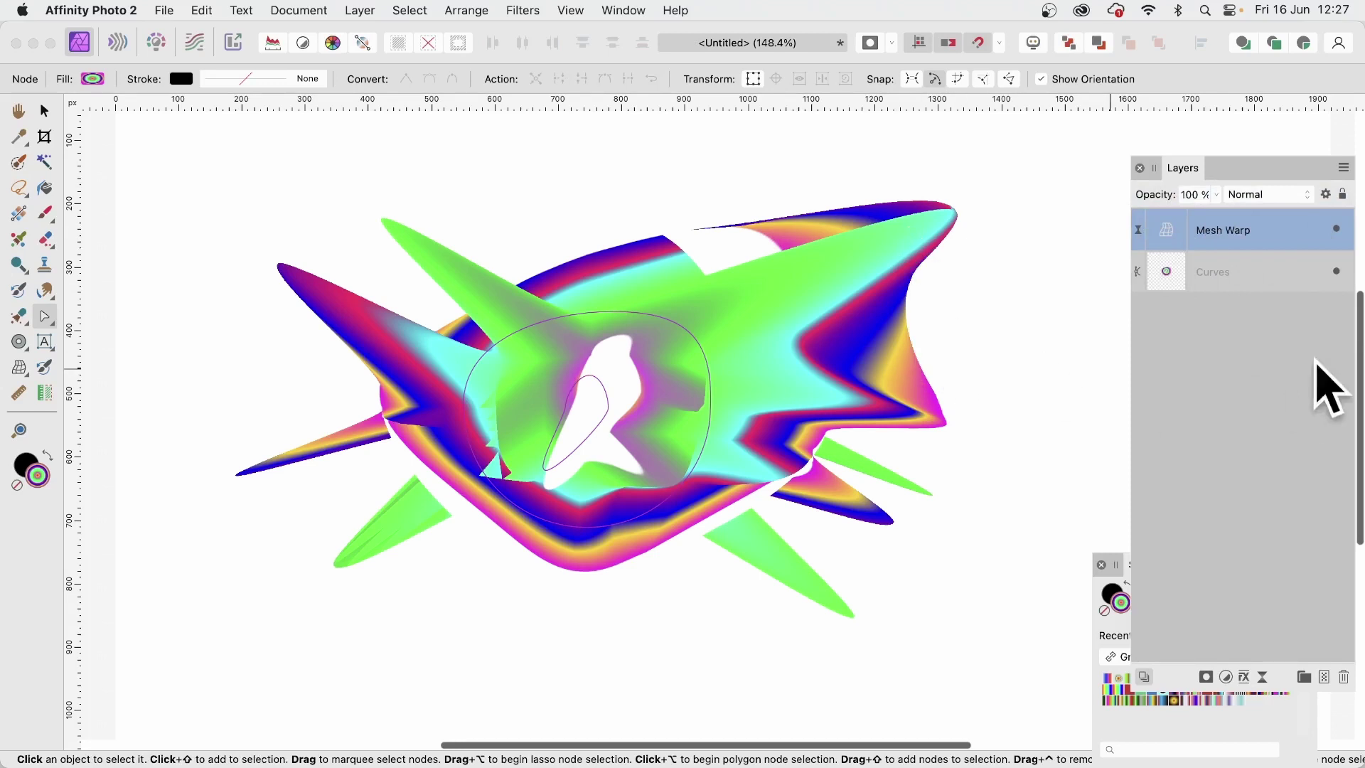
click(1264, 283)
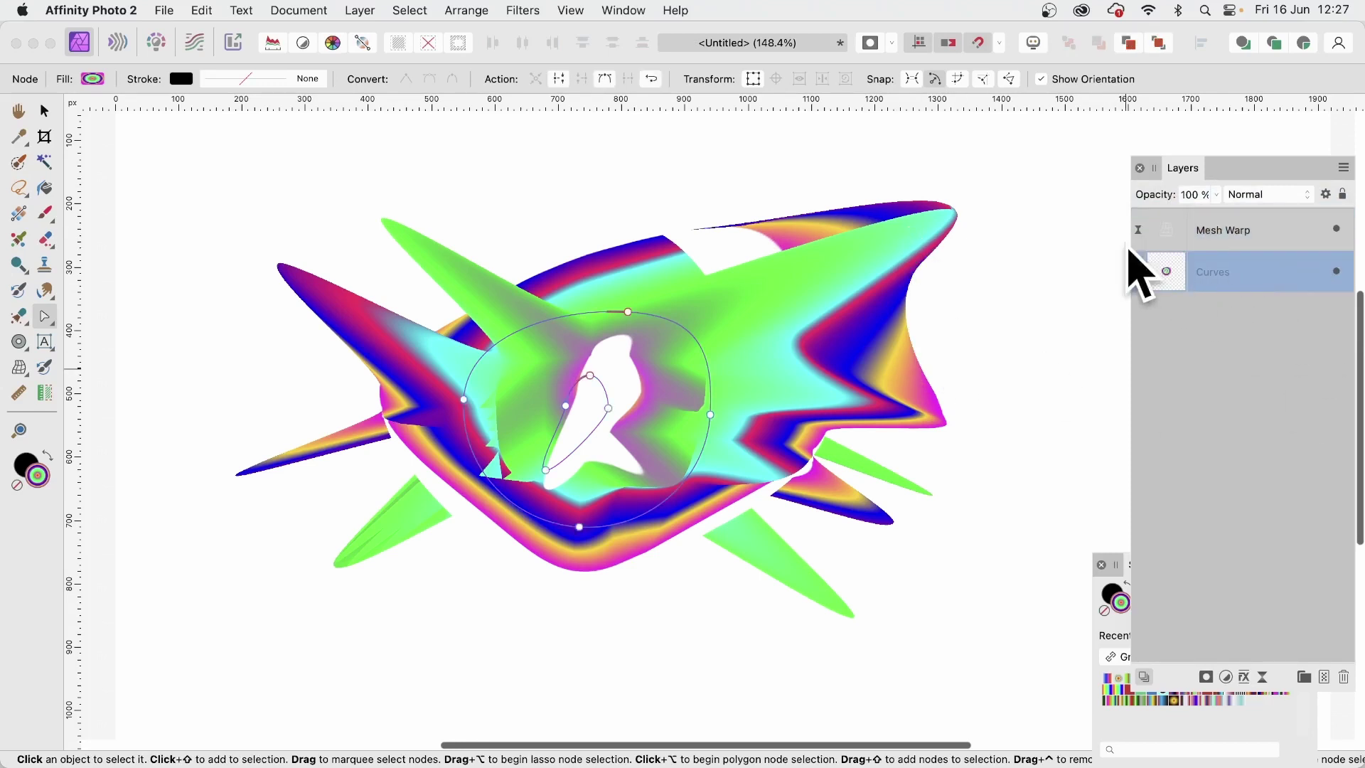
click(522, 10)
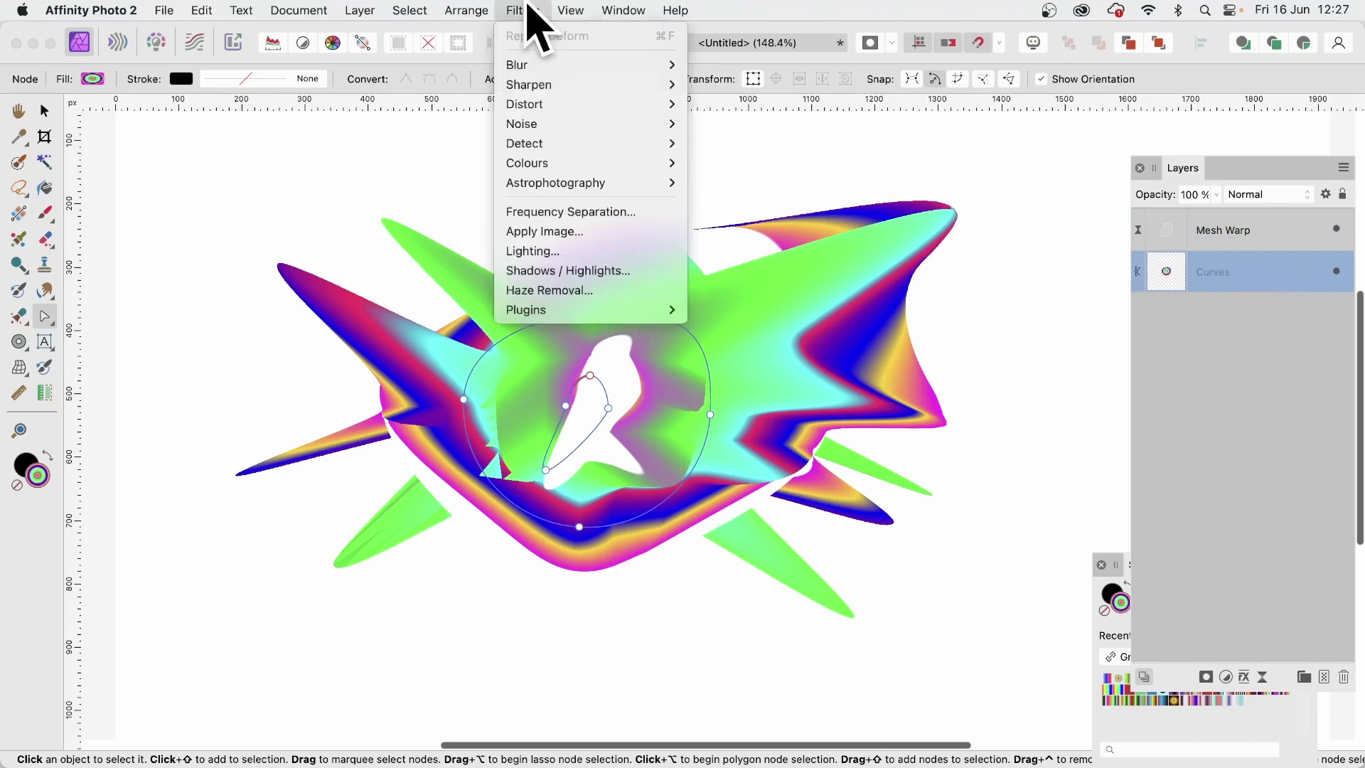
mouse_move(526, 105)
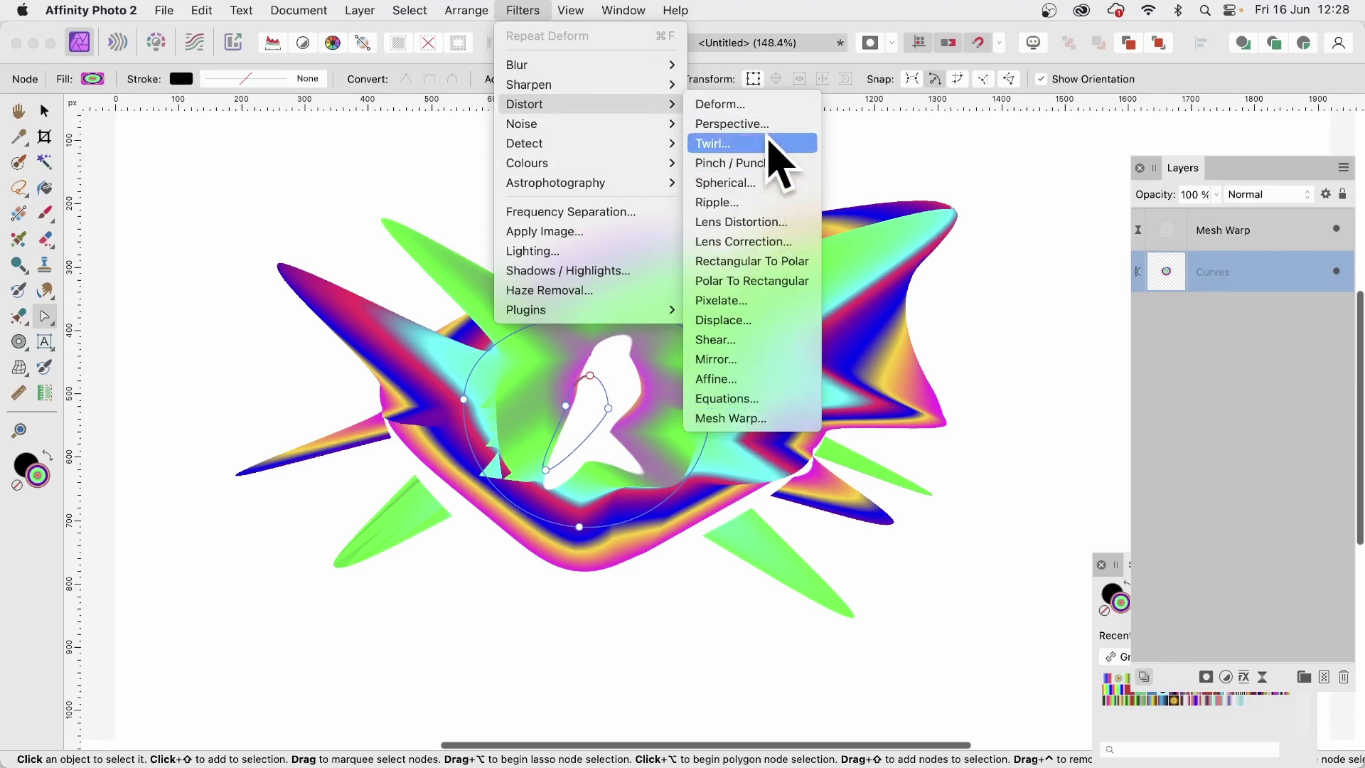
click(758, 105)
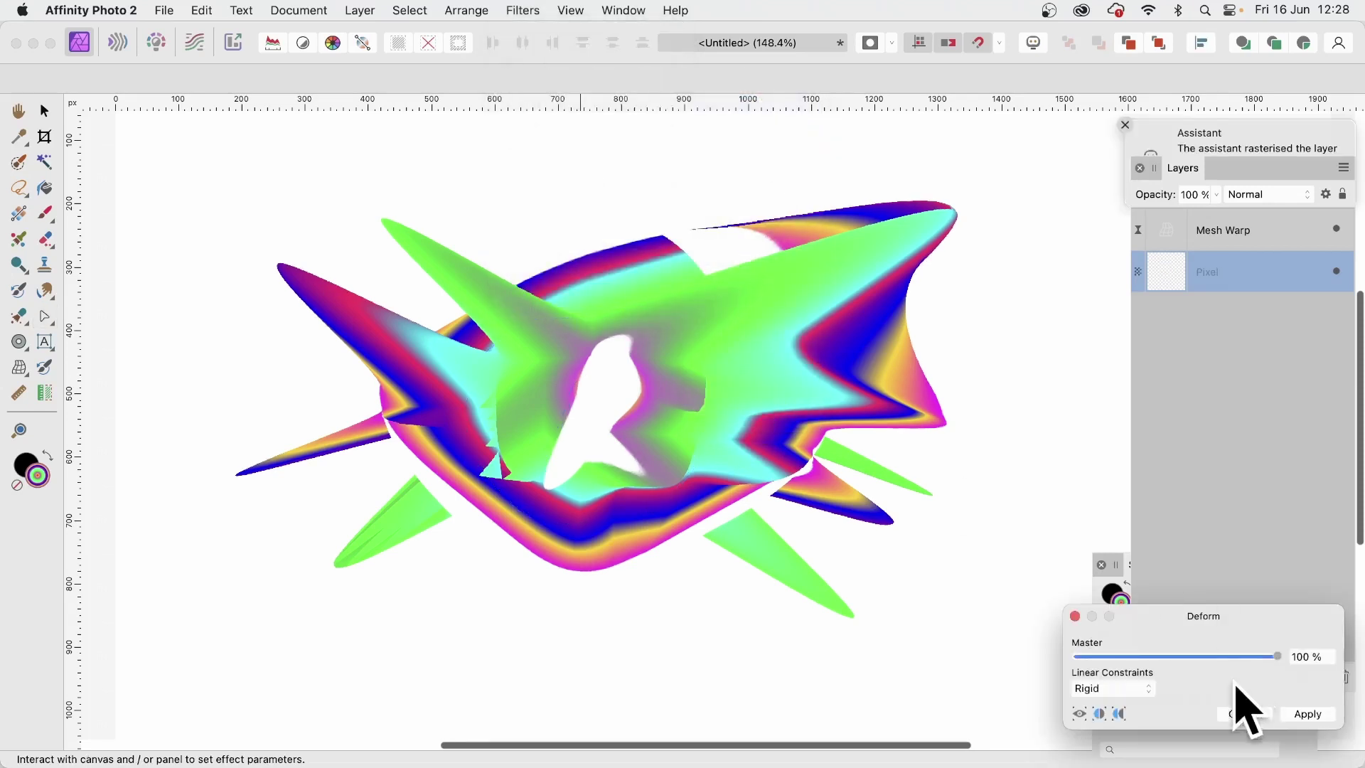
click(648, 326)
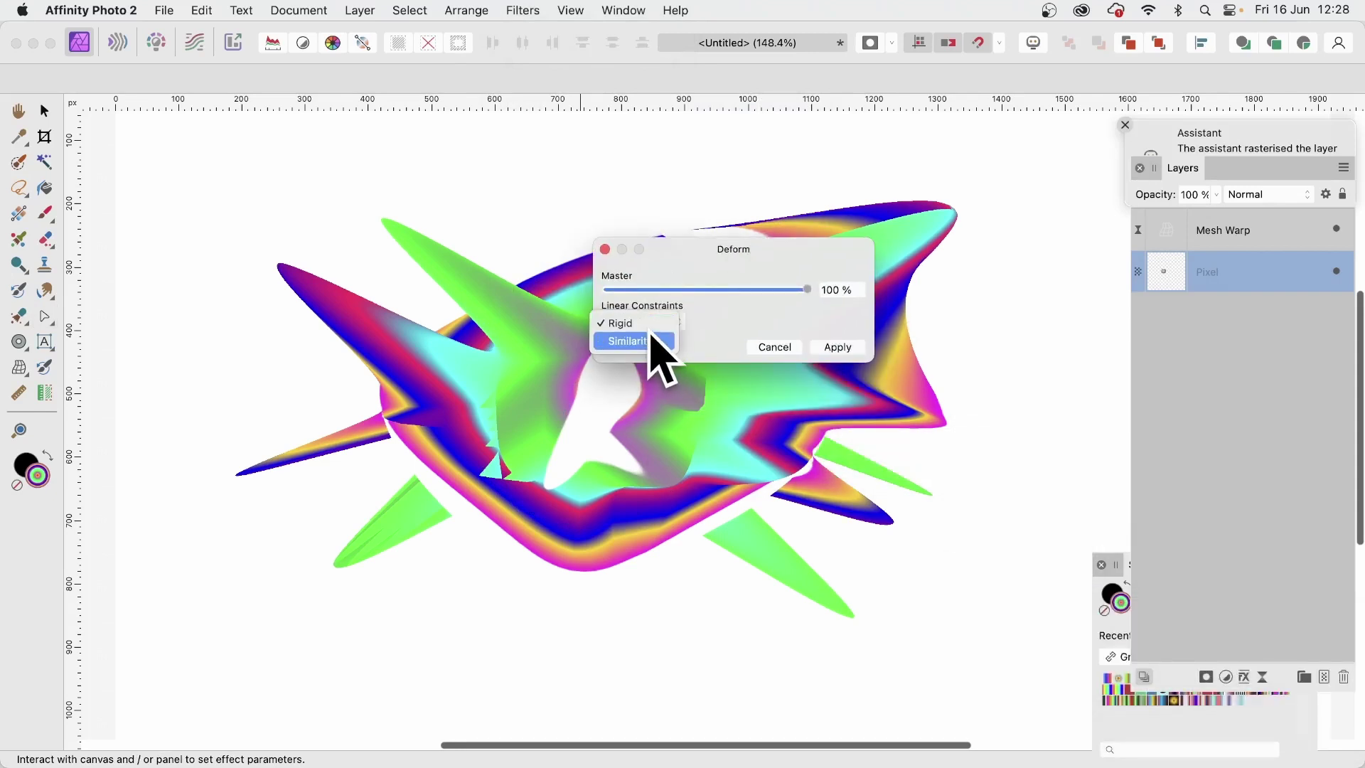
click(632, 341)
drag(672, 250, 844, 216)
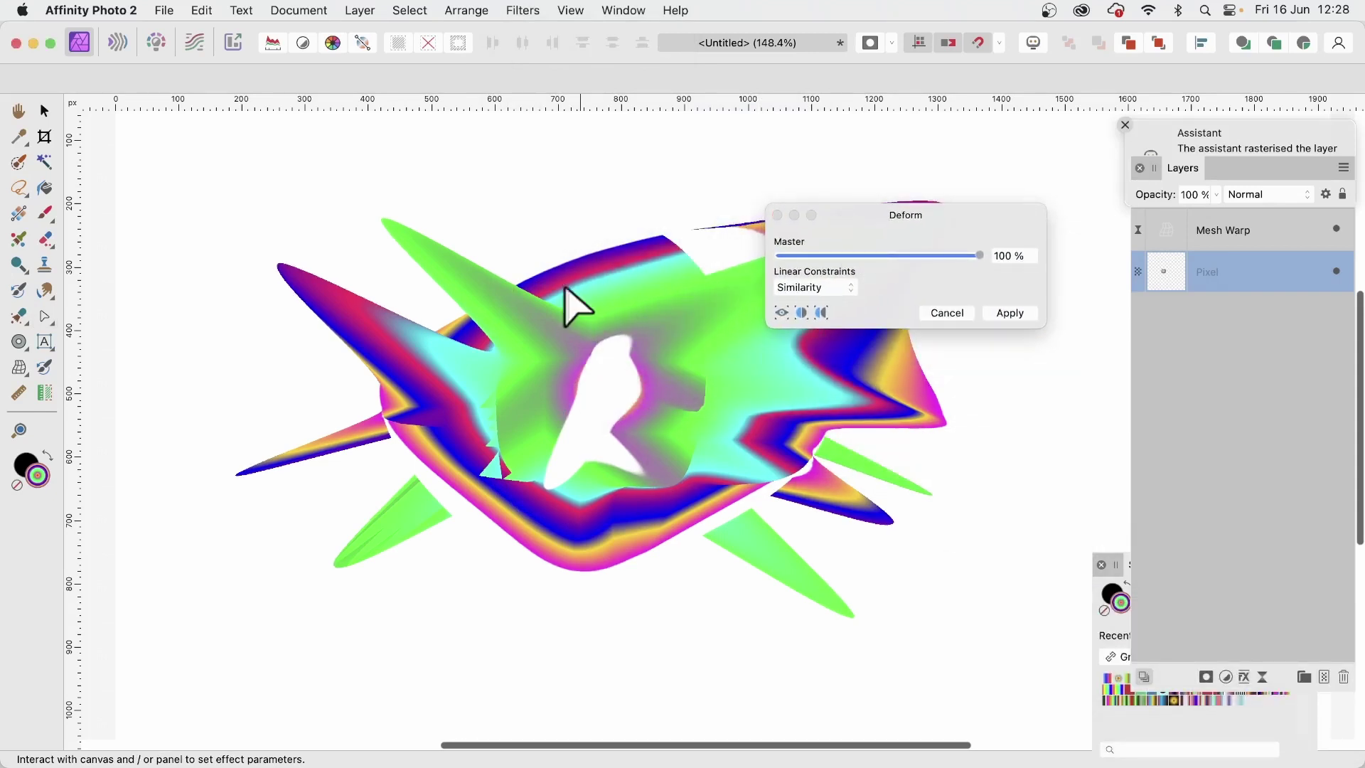
- Place Deform handles around the shape, pulling one from right of the hole far left and a lower-left one upward
click(514, 401)
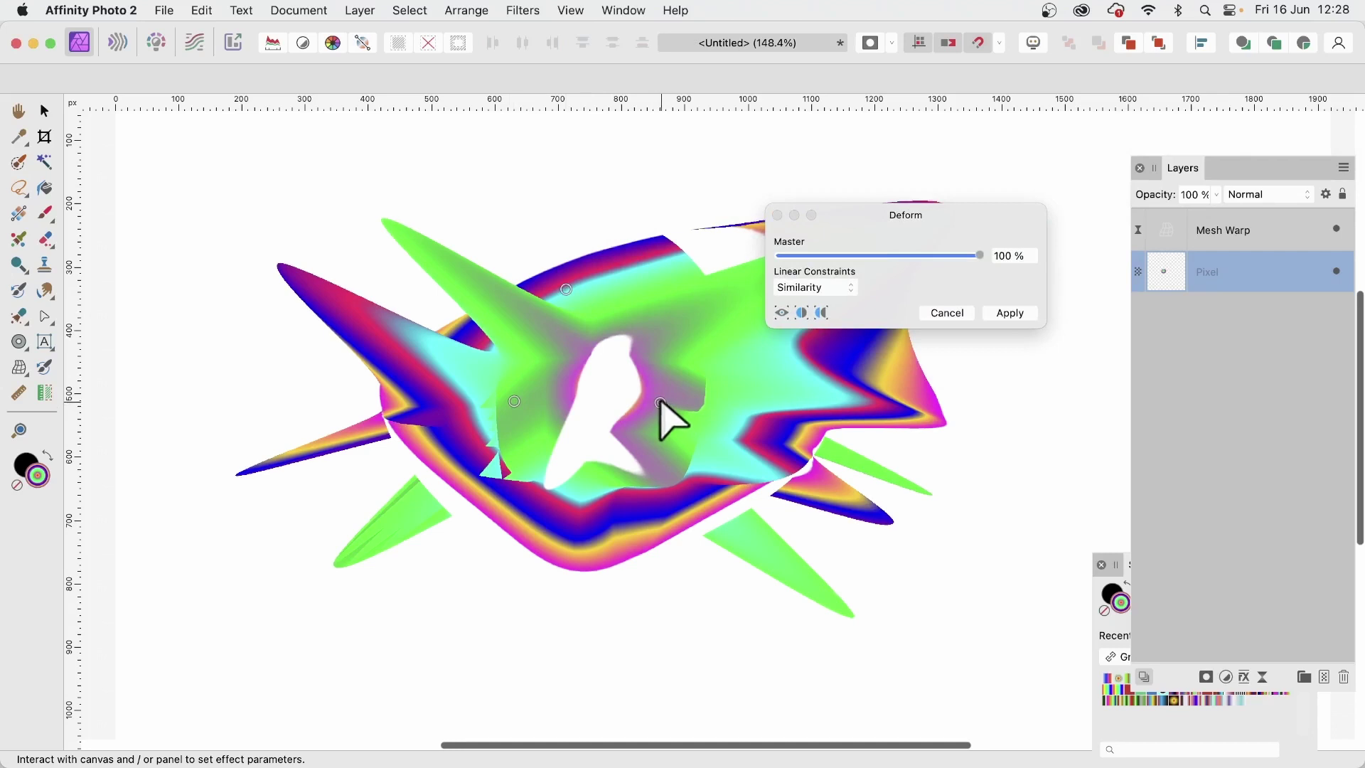
drag(661, 403, 459, 361)
click(478, 470)
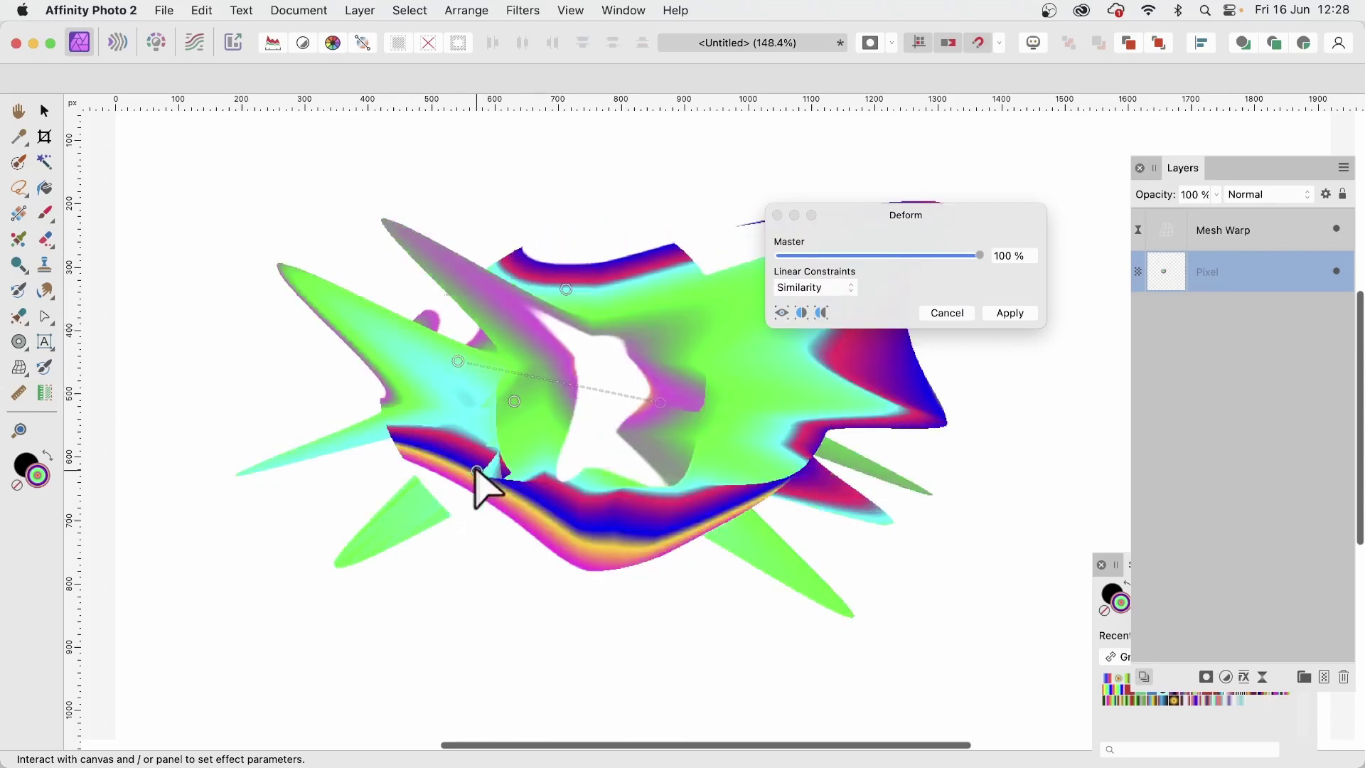
drag(477, 471, 530, 342)
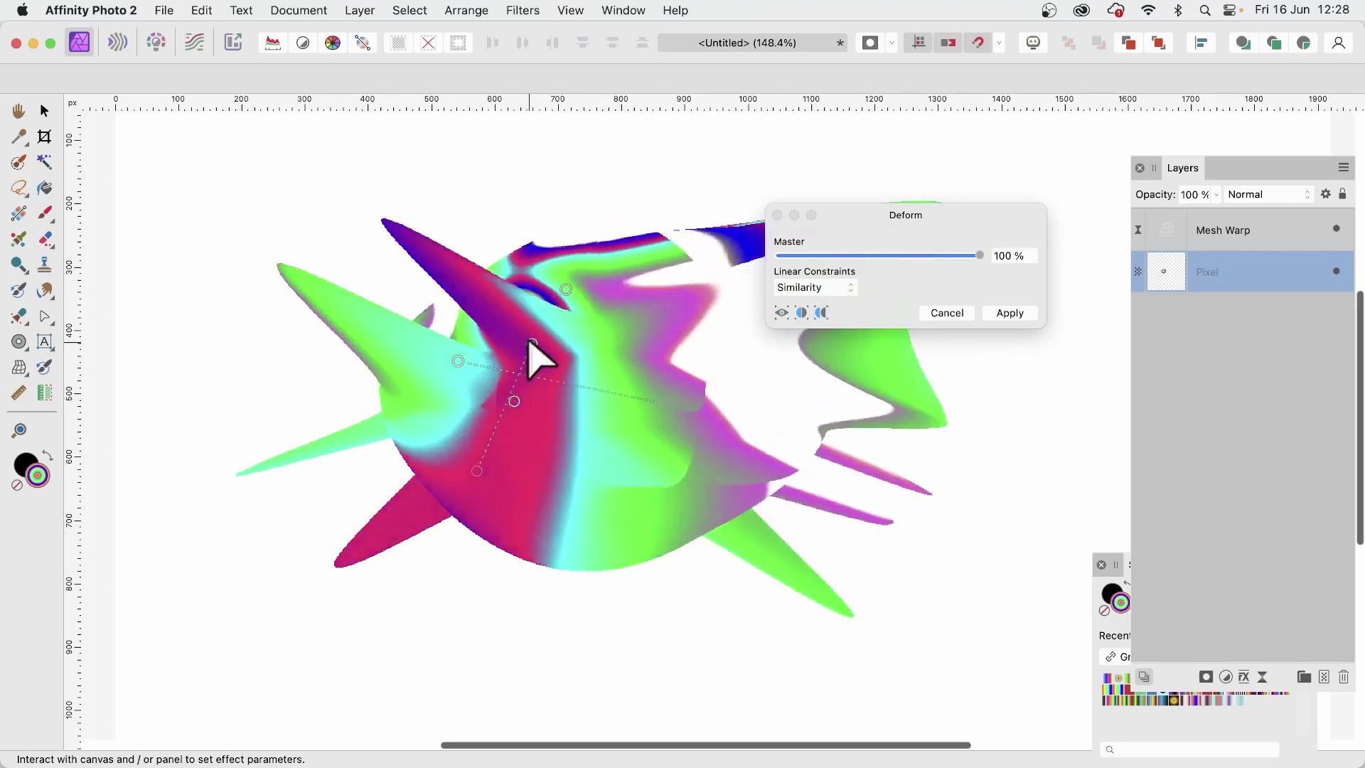
- Add two more Deform handles above and right of the hole, pull them toward the lower left and left, and apply the Deform filter
drag(637, 313, 630, 297)
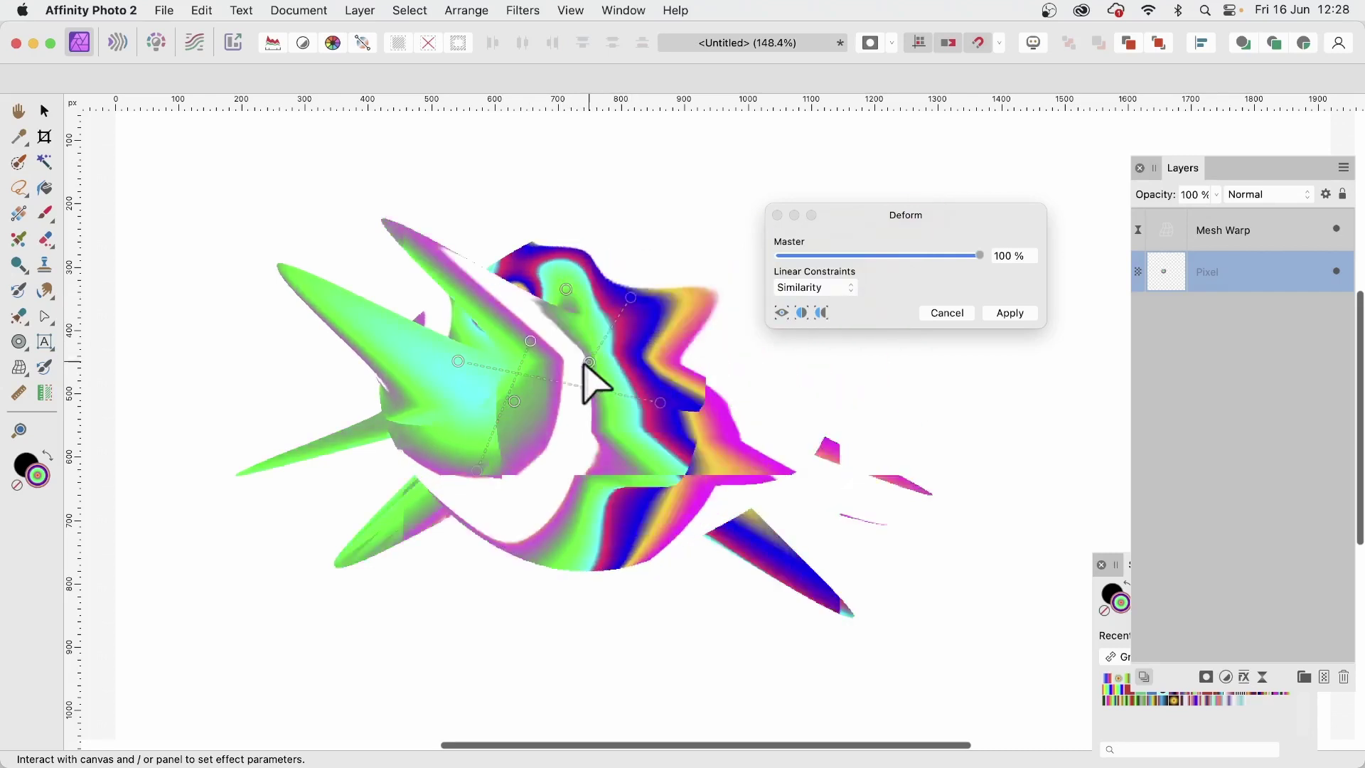
drag(586, 364, 463, 438)
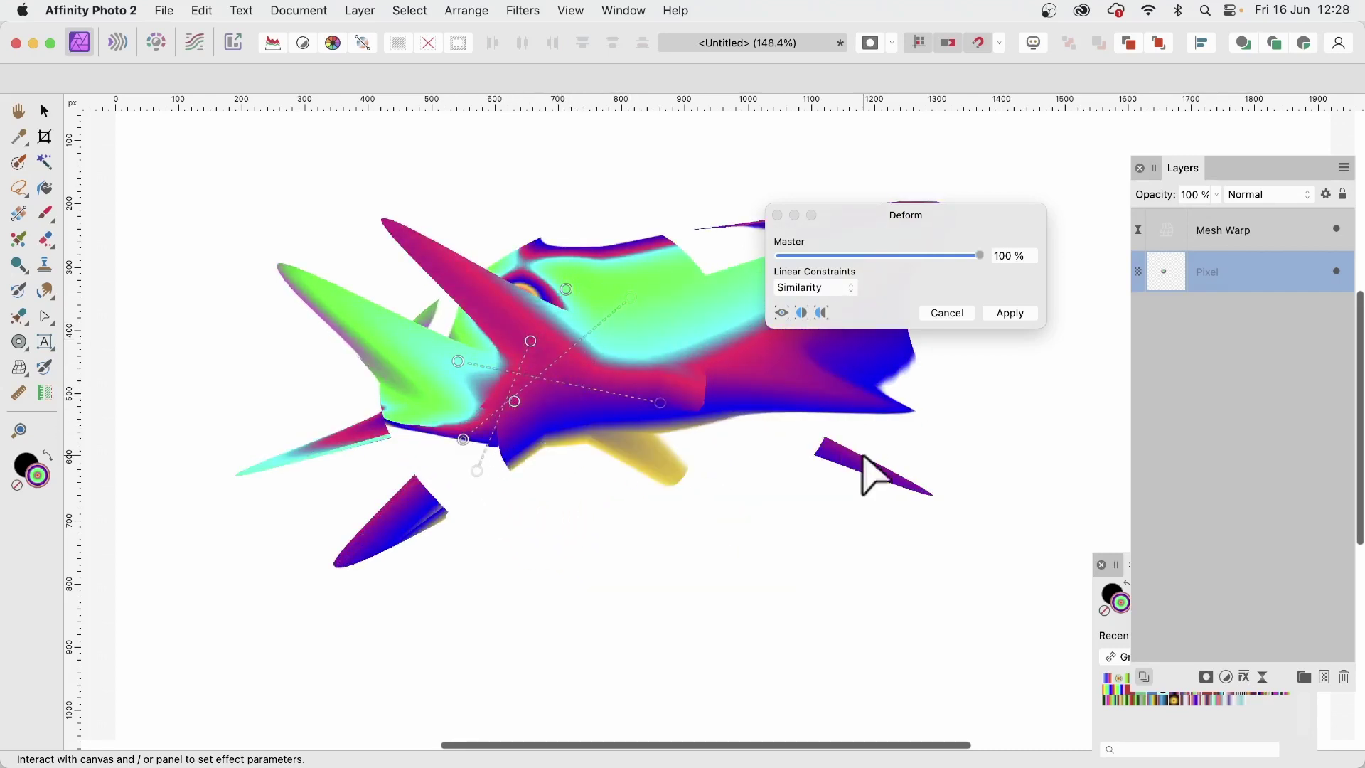
drag(681, 376, 851, 626)
drag(850, 625, 612, 399)
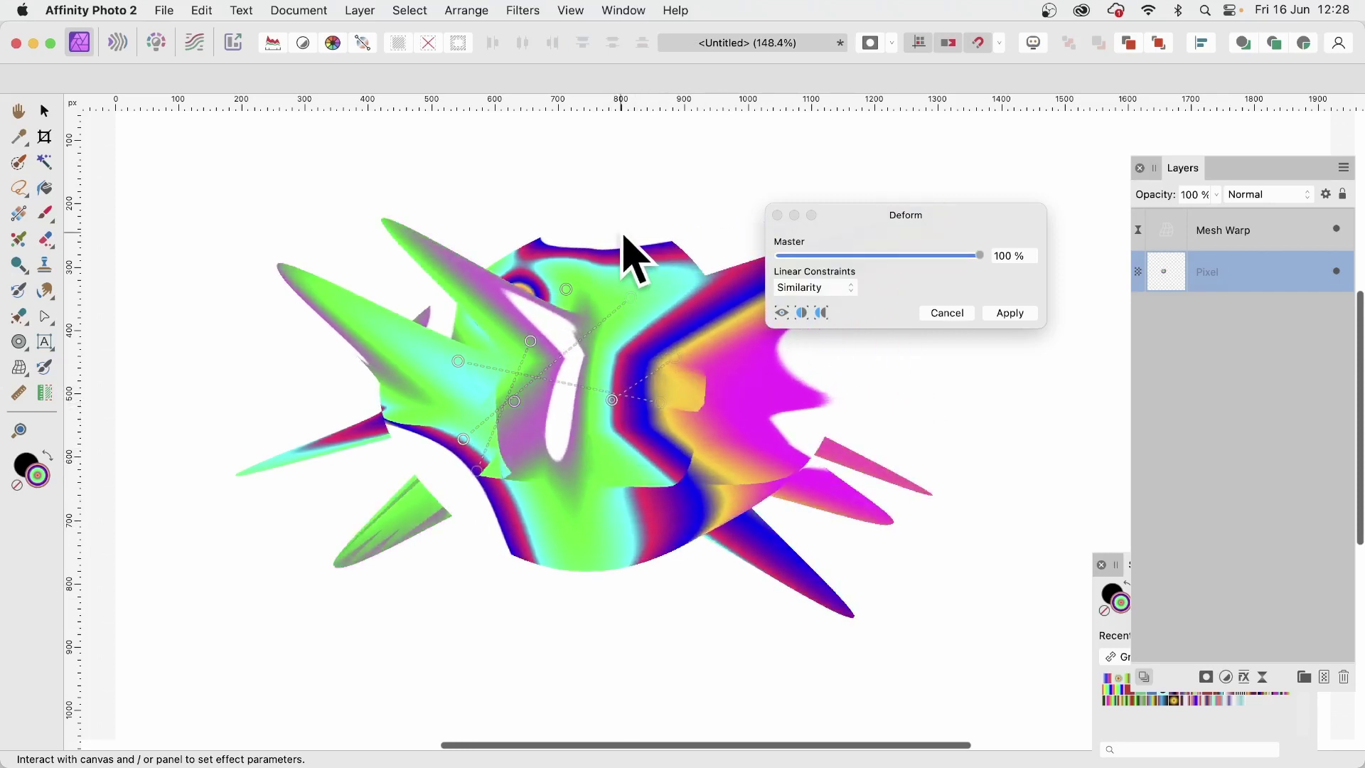
click(1018, 312)
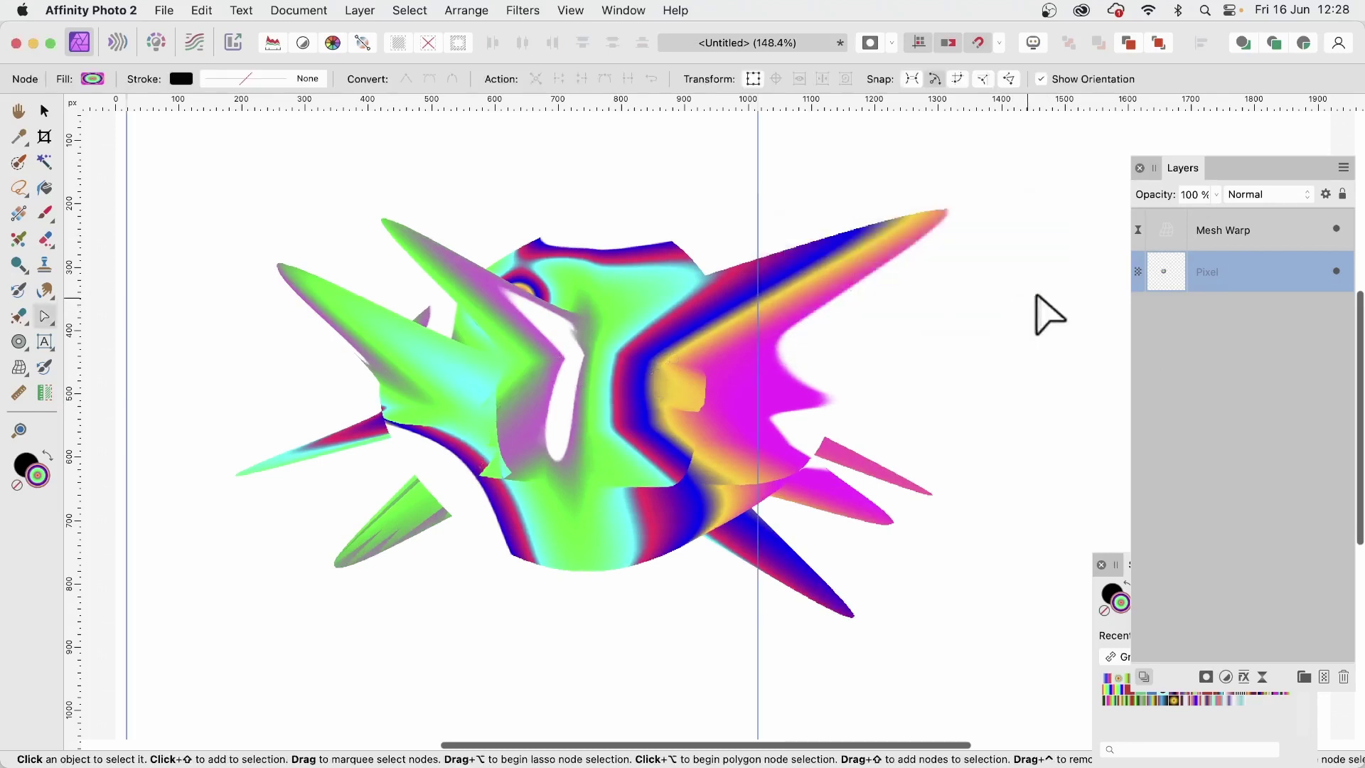
- Try to nest the Mesh Warp filter inside the Pixel layer, undoing each attempt
click(1237, 234)
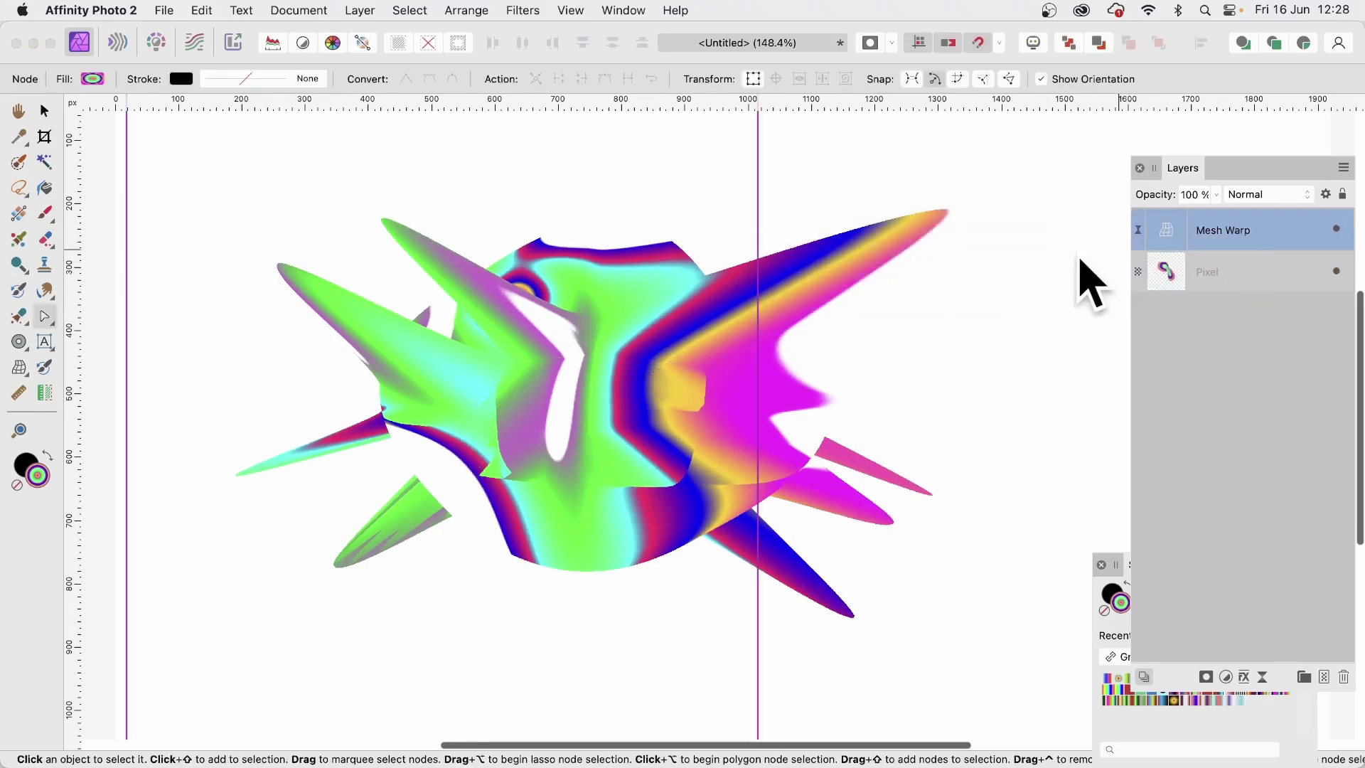
drag(1176, 229, 1161, 264)
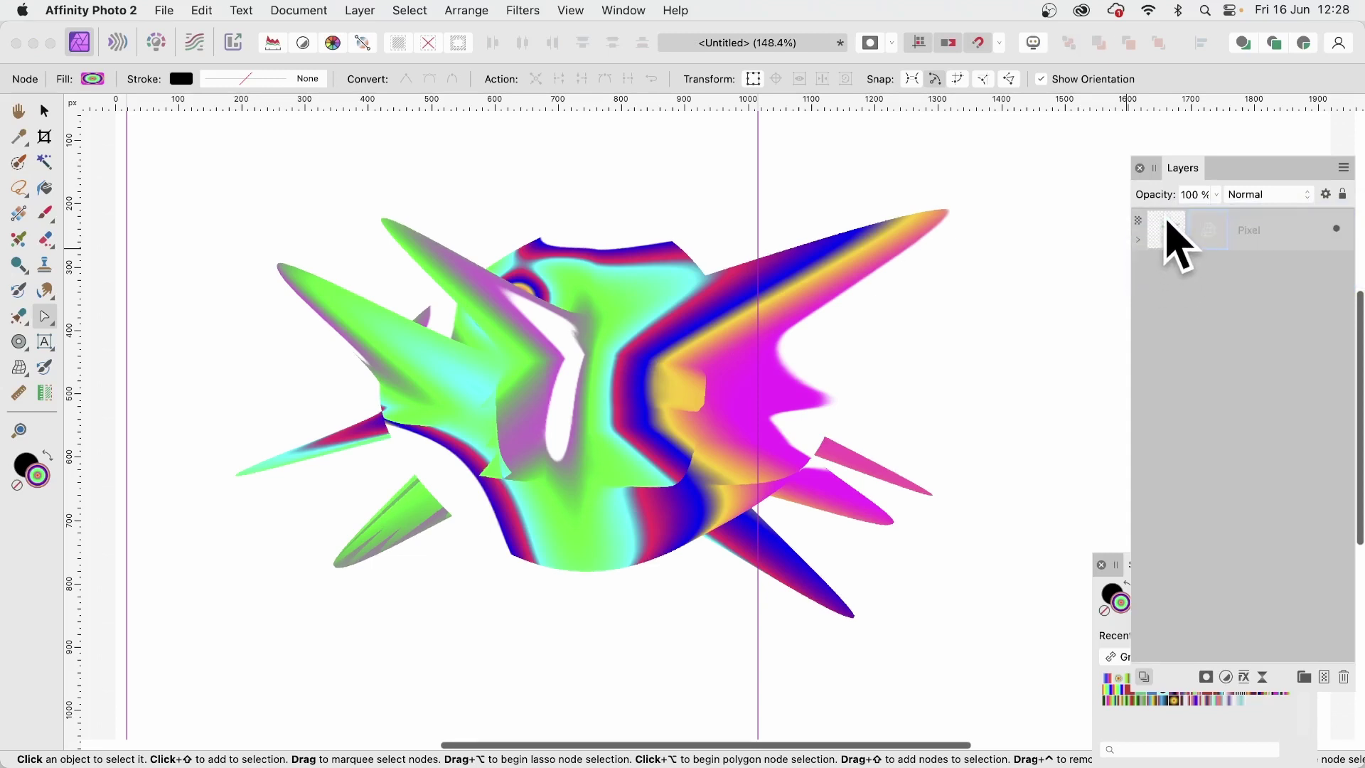
key(super+z)
drag(1170, 229, 1214, 269)
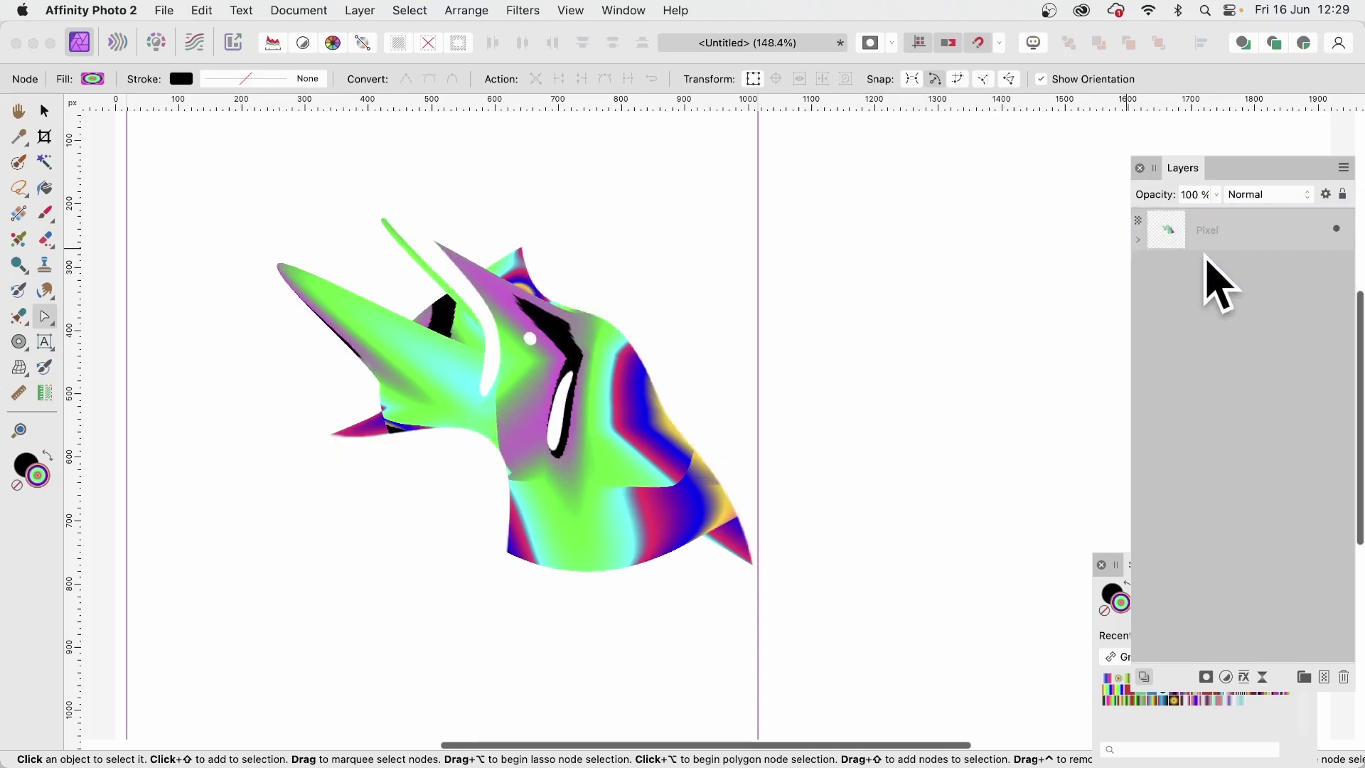
key(super+z)
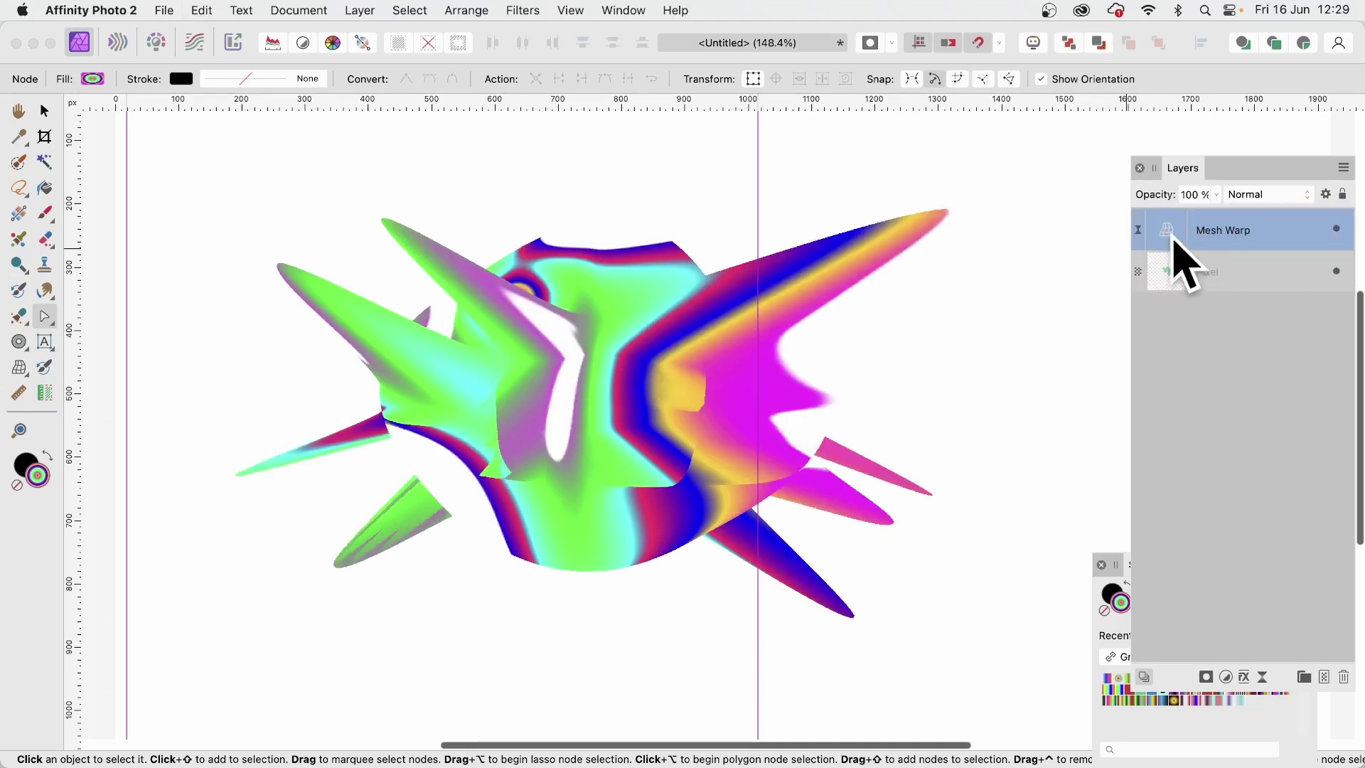
- Nest the Mesh Warp filter under the Pixel layer and open its mesh for editing
drag(1174, 230, 1173, 289)
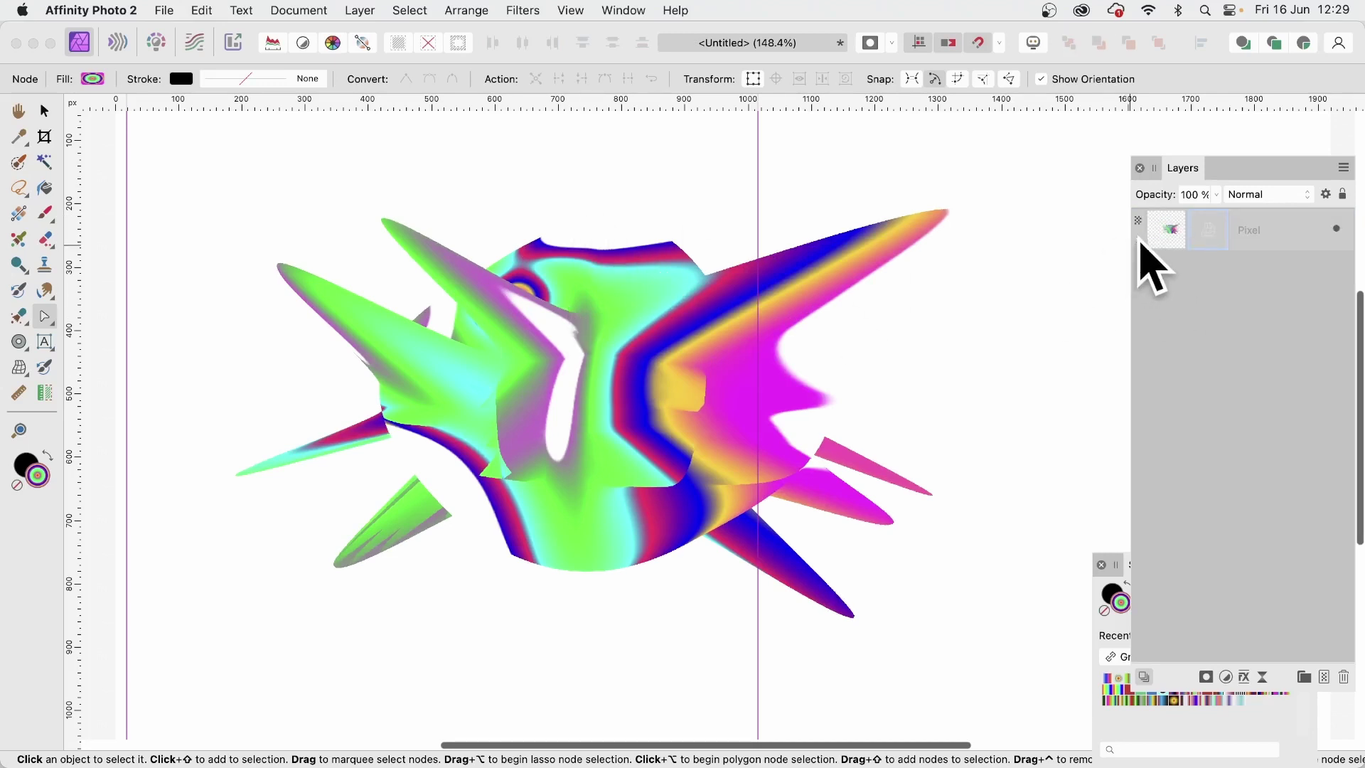
click(1138, 239)
double_click(1175, 273)
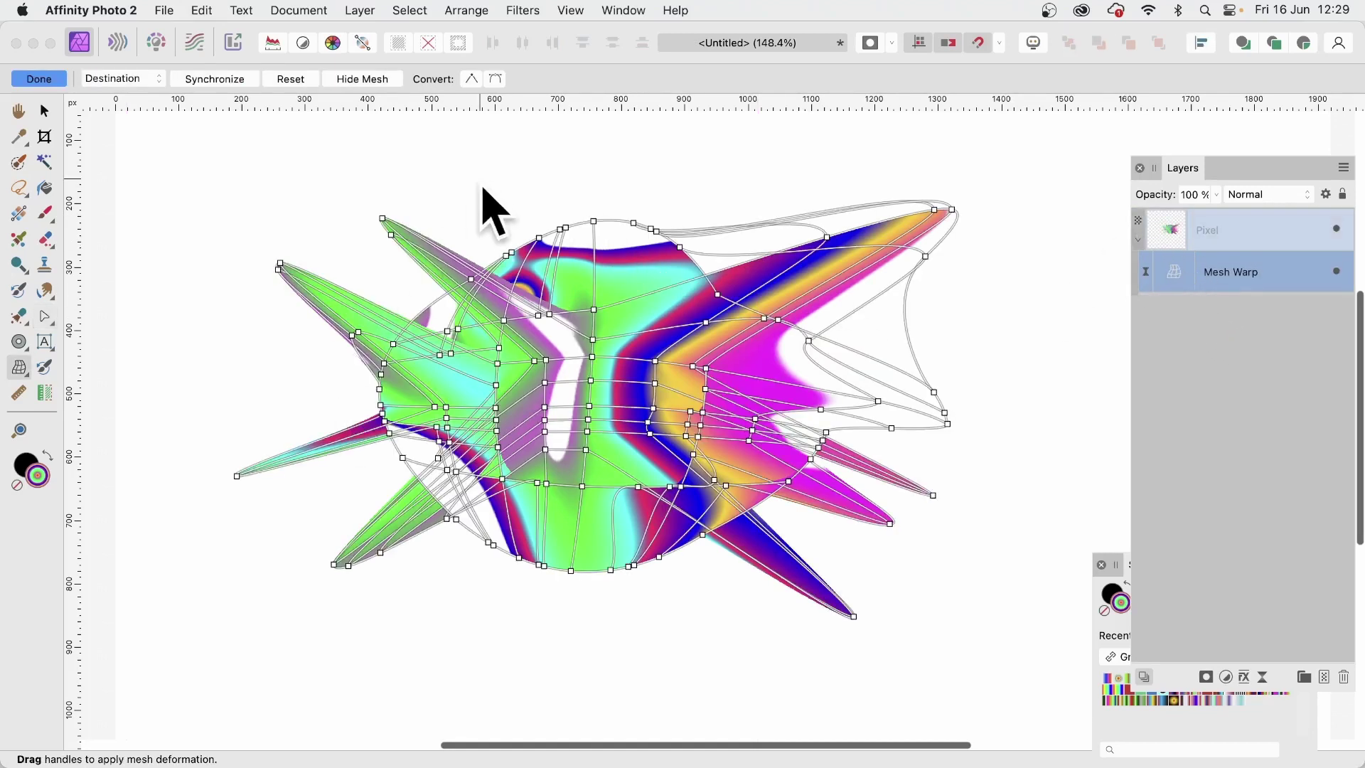
- Pull mesh nodes and edges outward into an upper-left spike, two downward spikes and a rounded bulge at the lower right
drag(512, 253, 389, 146)
mouse_move(433, 310)
mouse_down()
mouse_move(320, 265)
mouse_move(227, 186)
mouse_move(433, 311)
mouse_up()
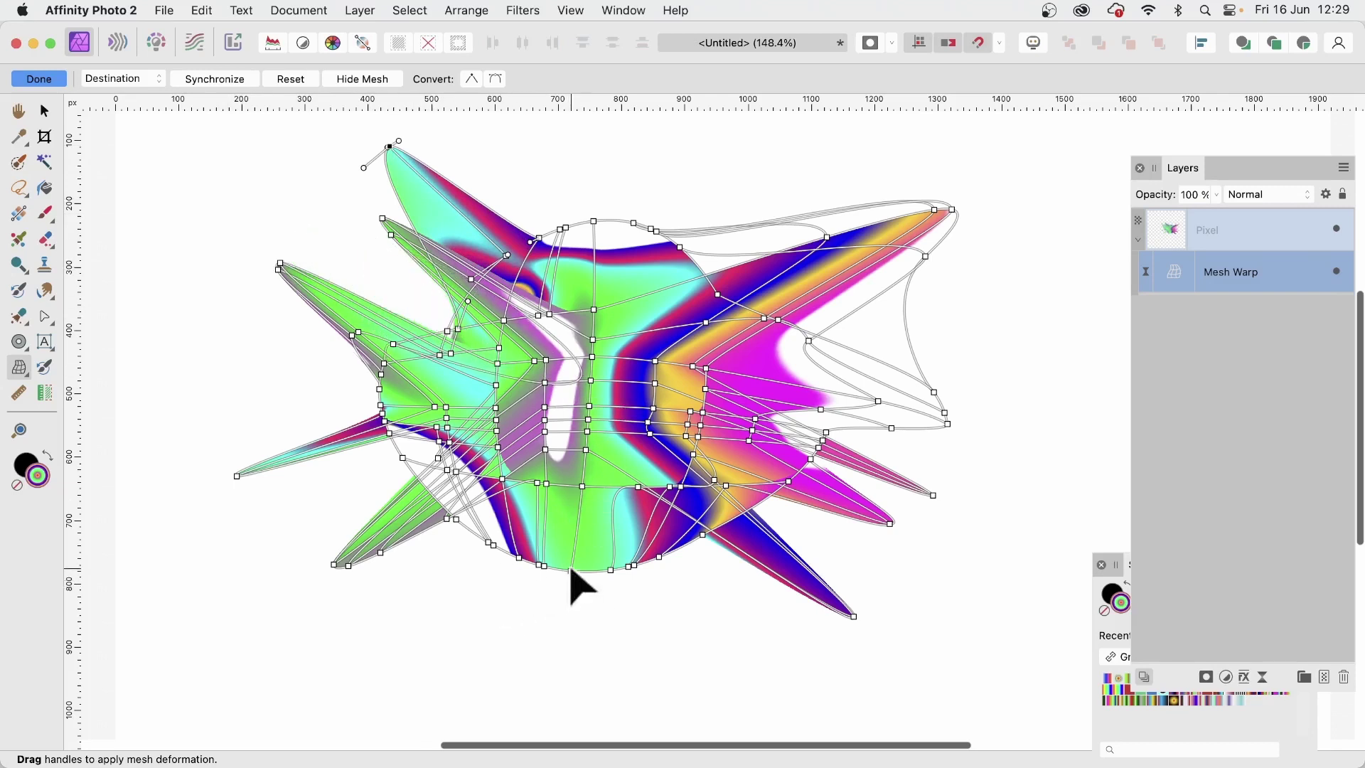
drag(553, 589, 548, 688)
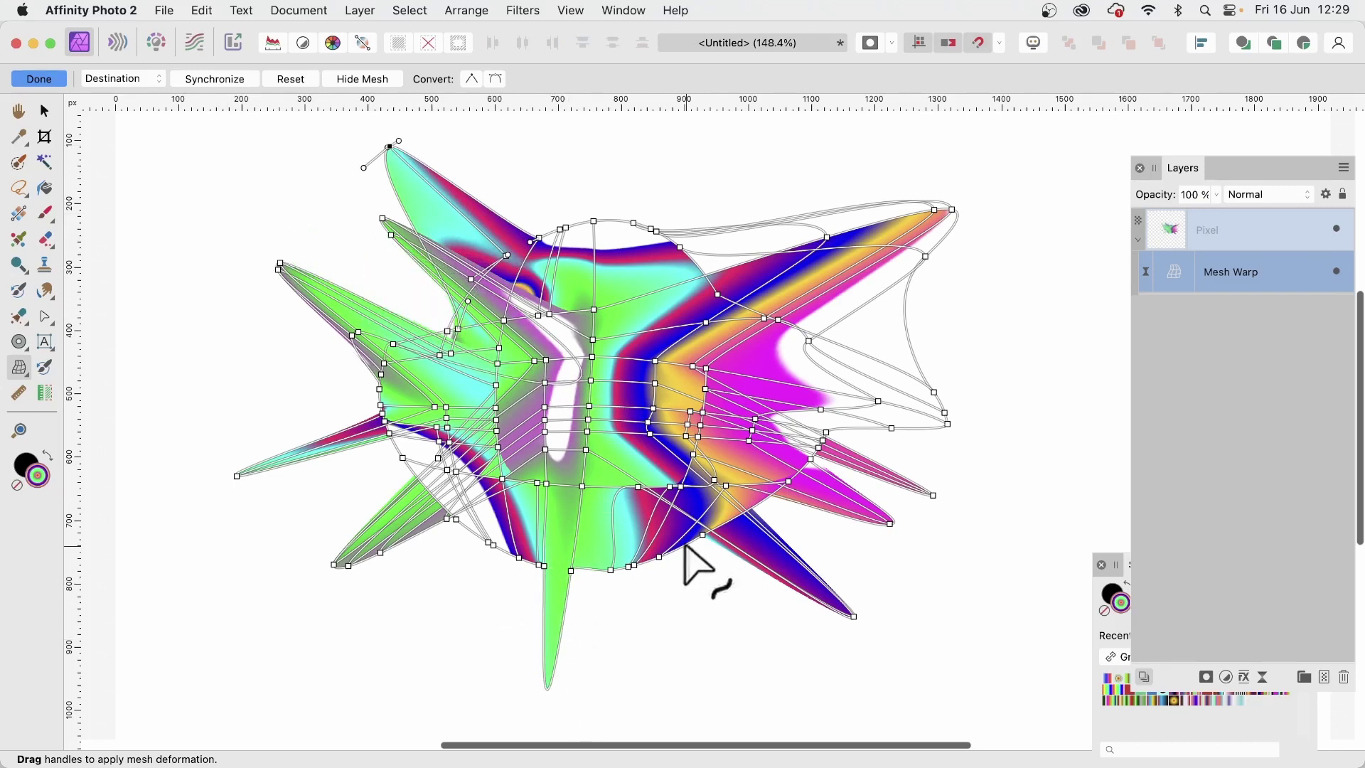
drag(685, 548, 739, 677)
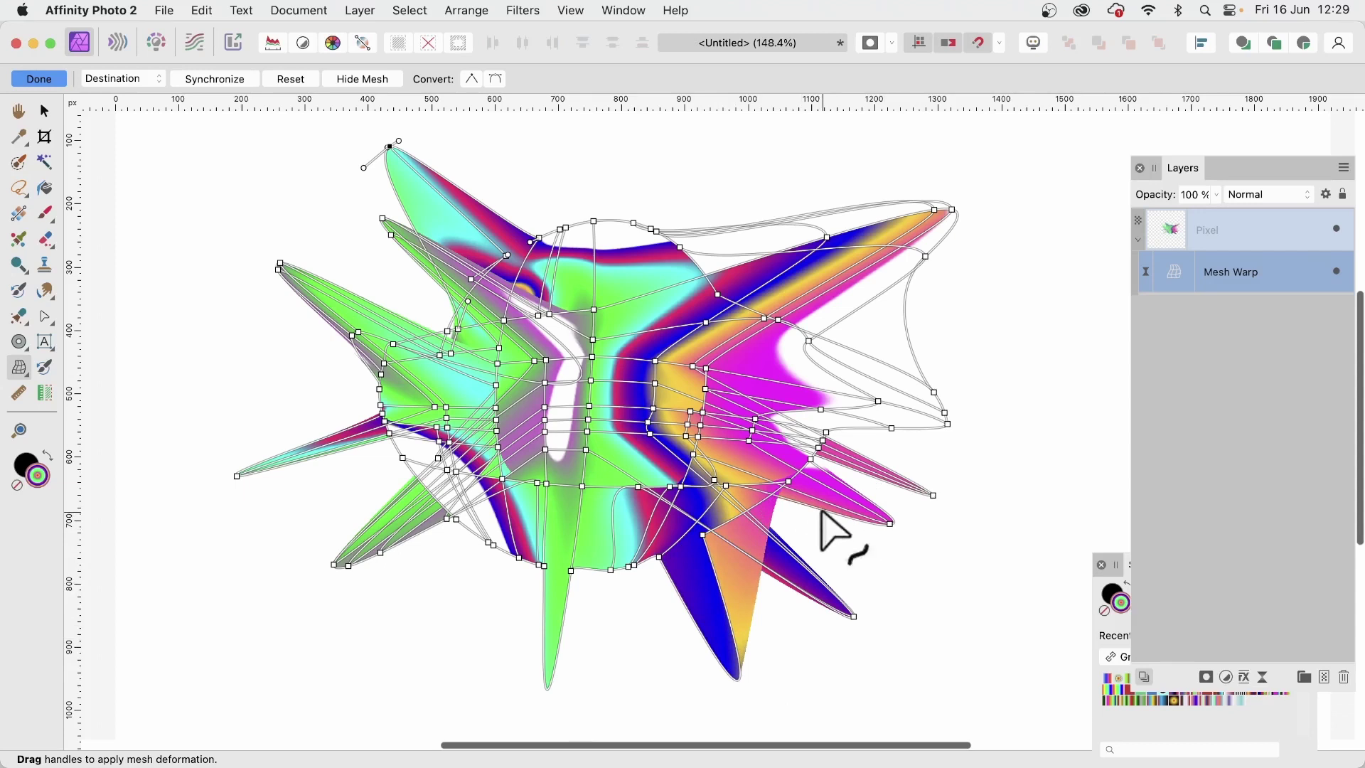
mouse_move(823, 513)
mouse_down()
mouse_move(814, 543)
mouse_move(834, 490)
mouse_up()
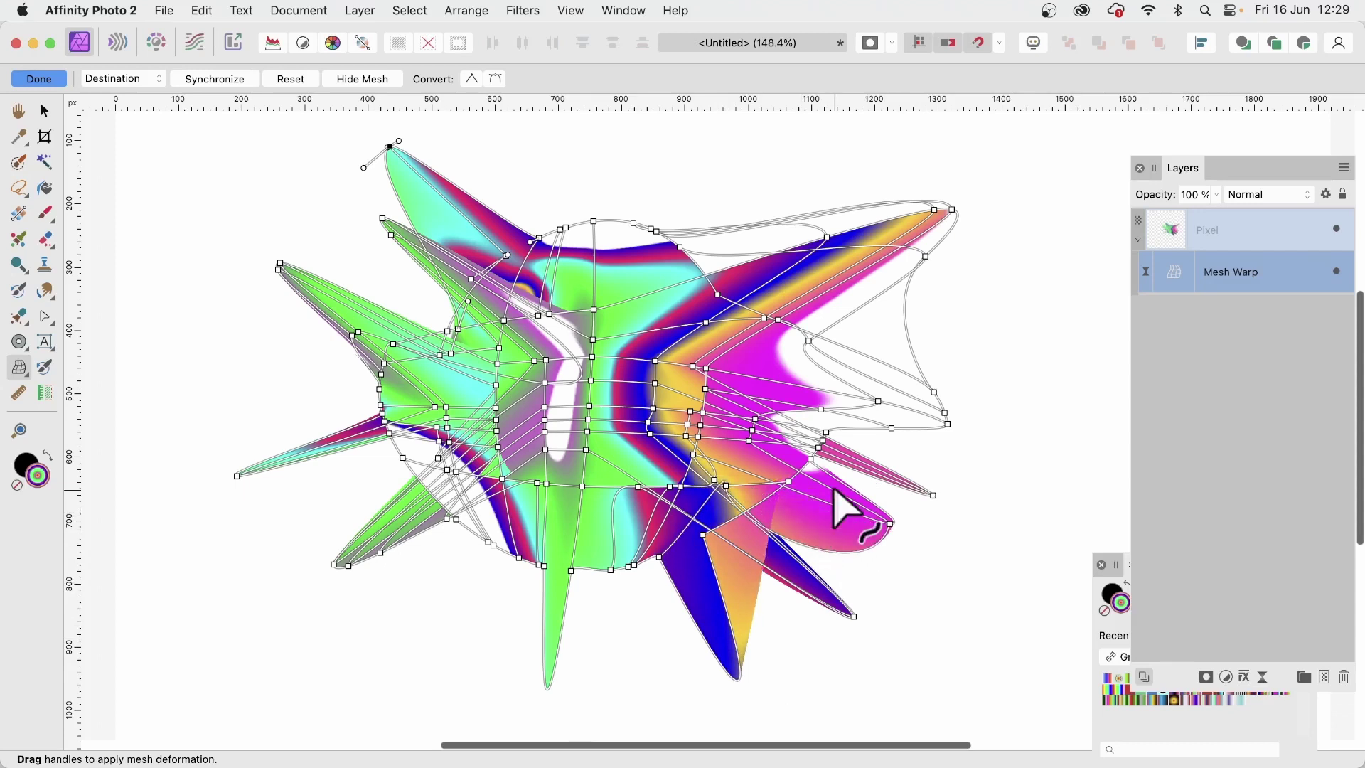
drag(916, 472, 933, 495)
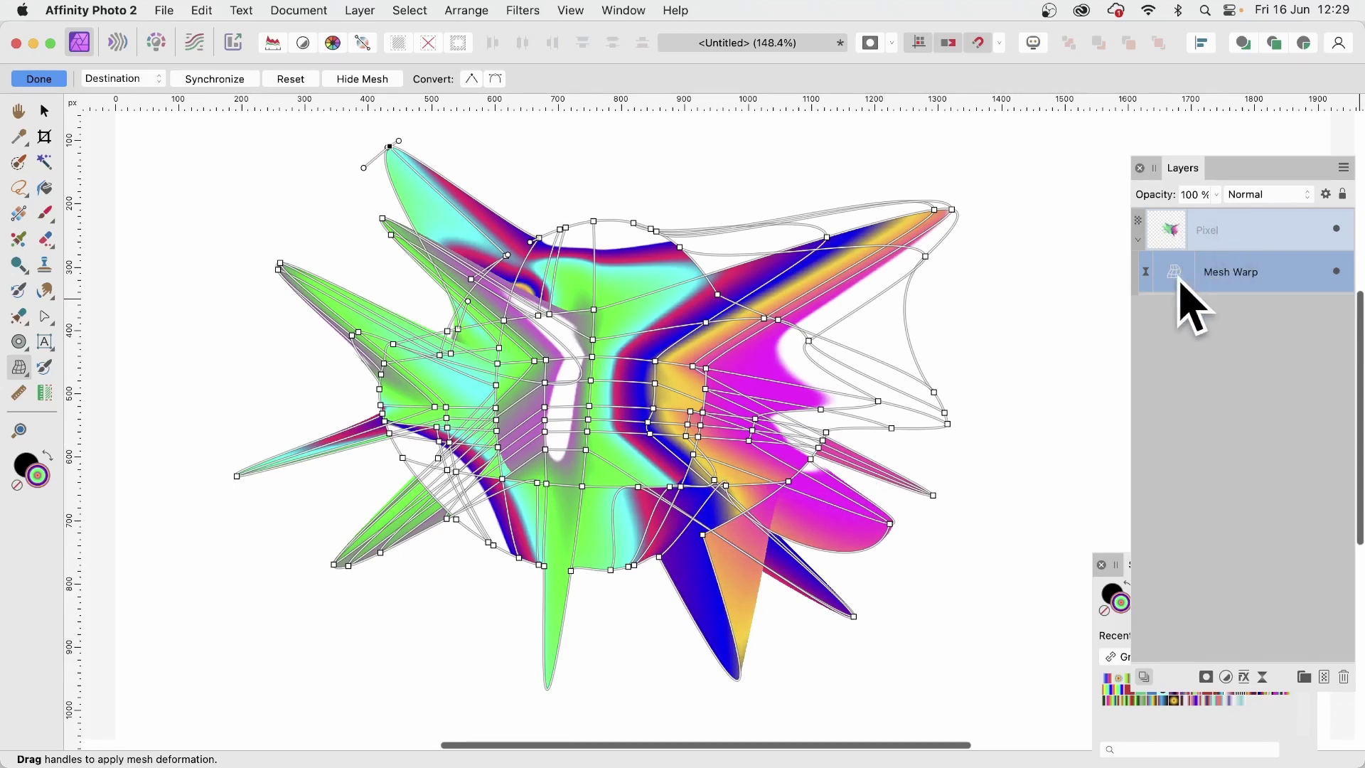
- Apply a Gaussian Blur with a radius of 23.5 px to the Pixel layer beneath the mesh warp
click(1220, 229)
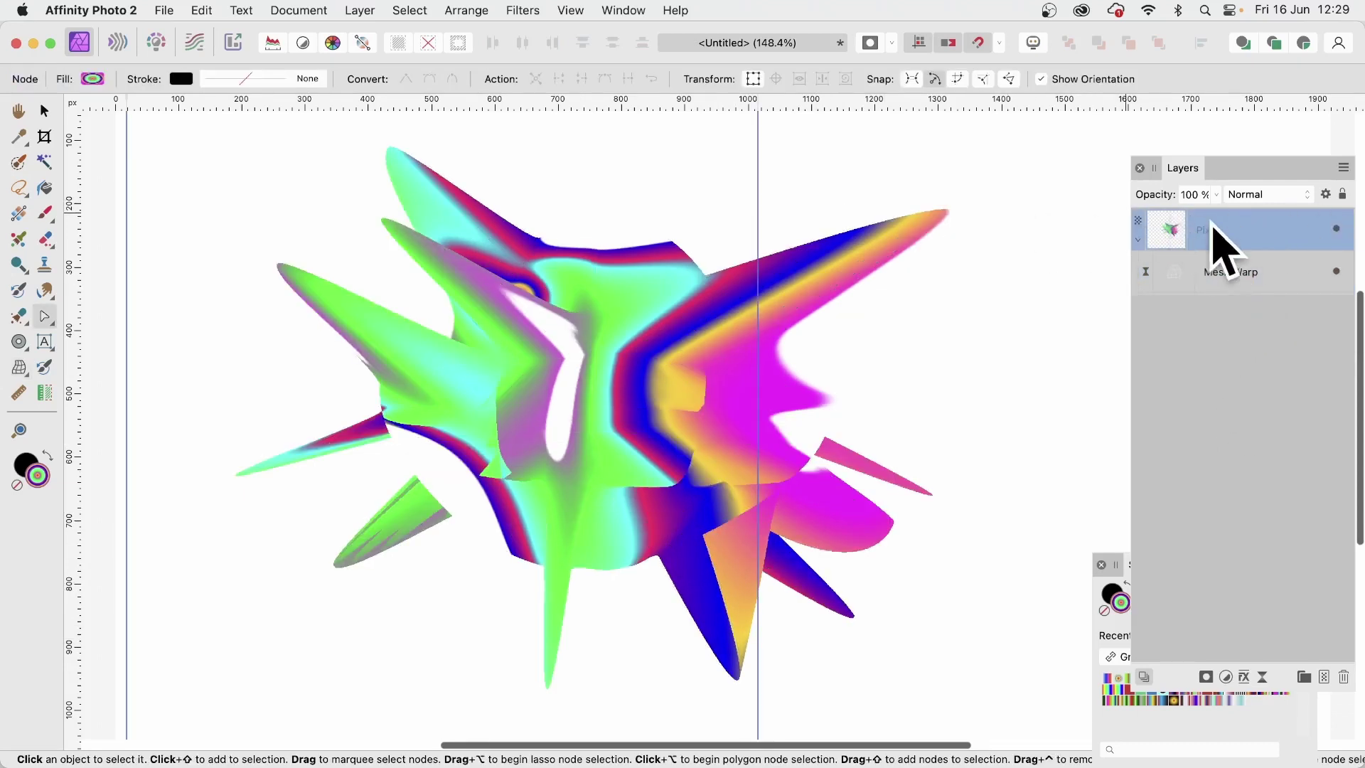
click(522, 10)
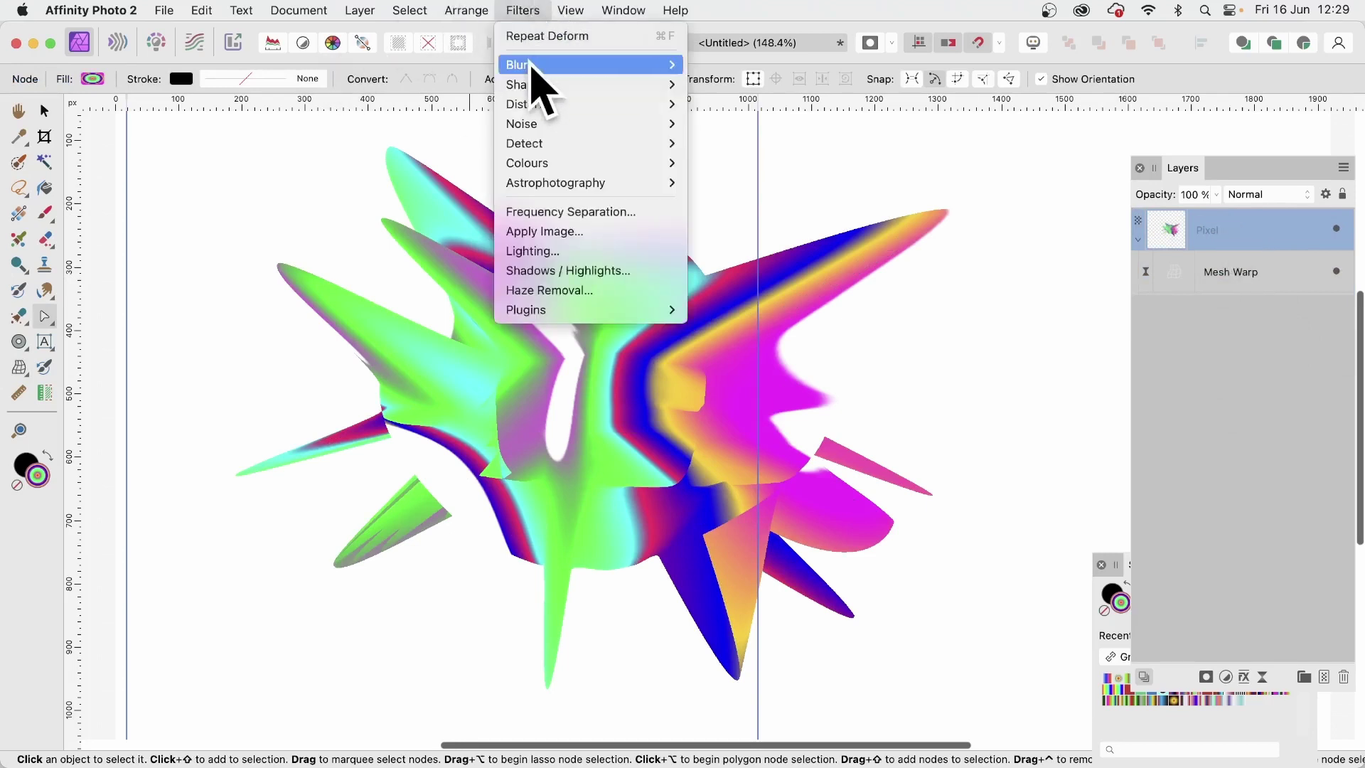
mouse_move(540, 64)
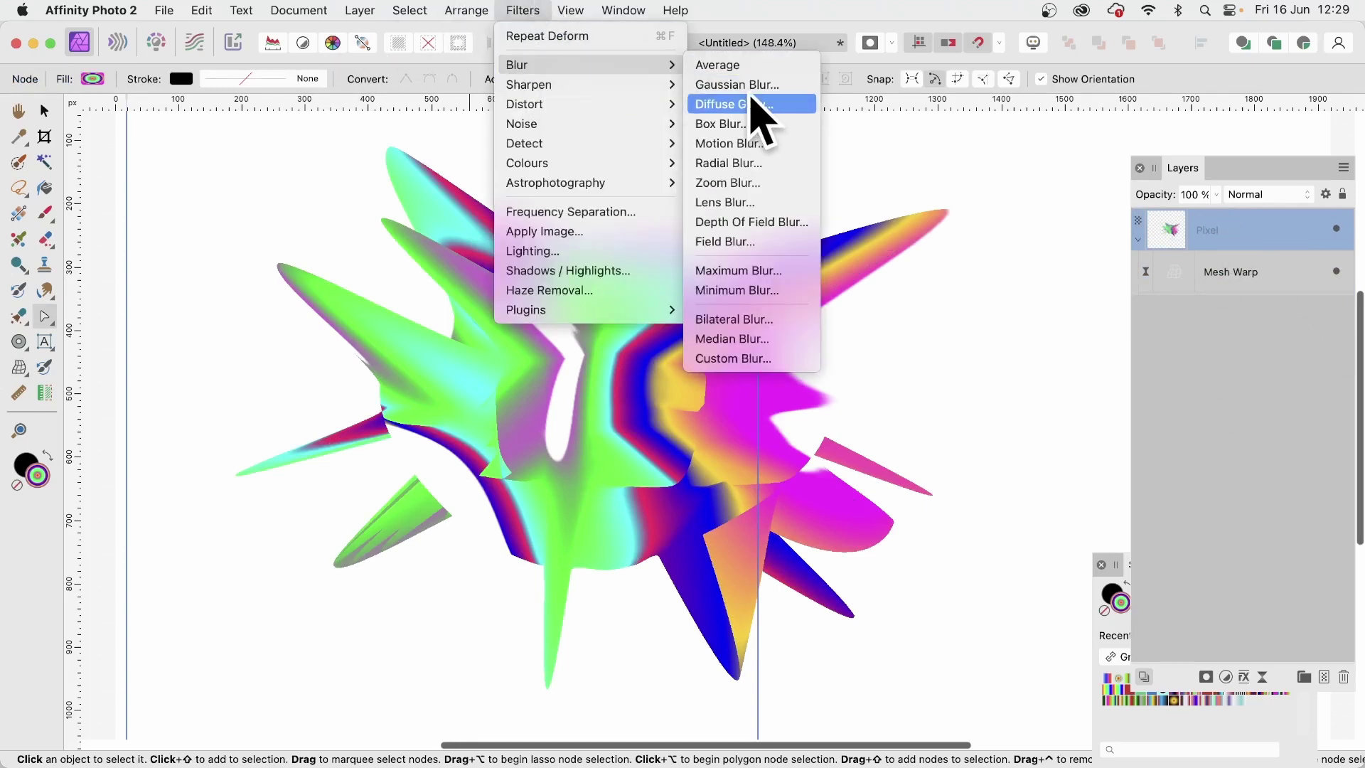
click(748, 91)
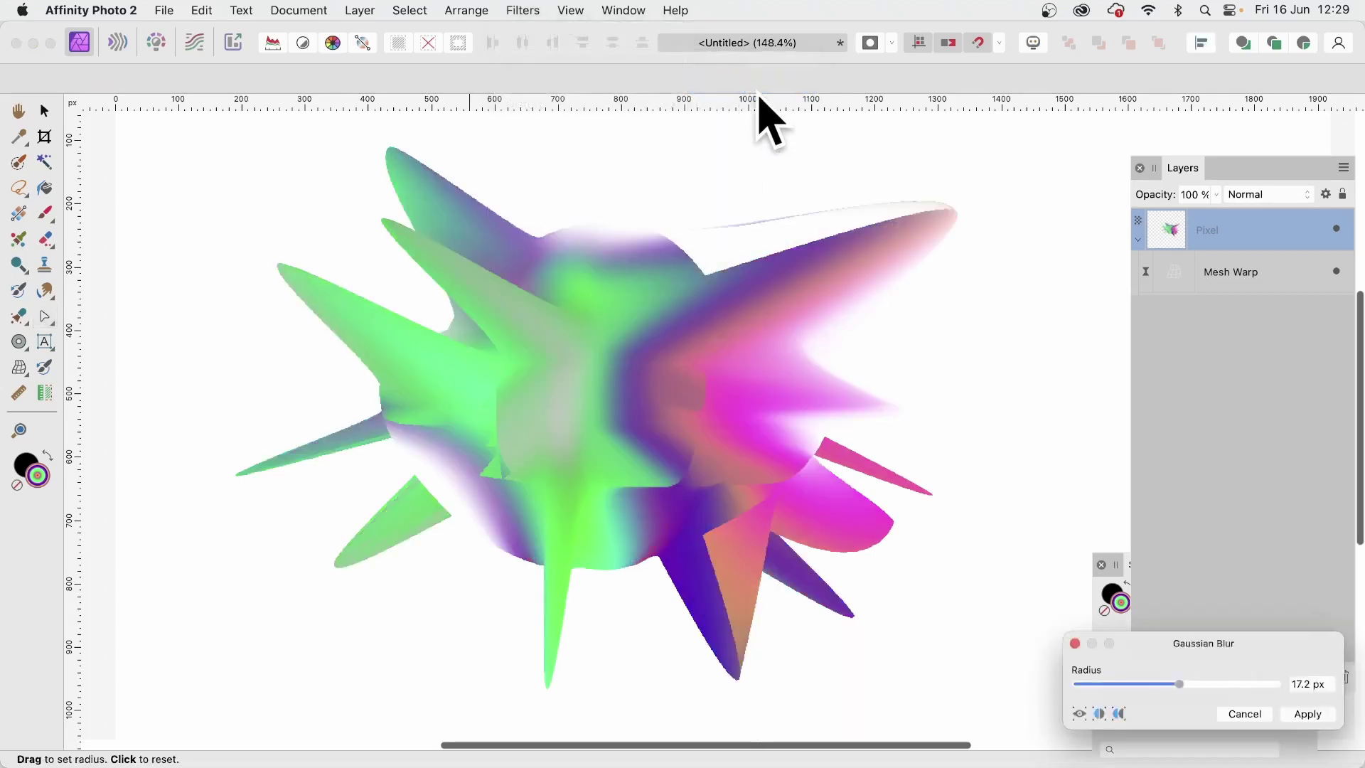
drag(1192, 643, 894, 455)
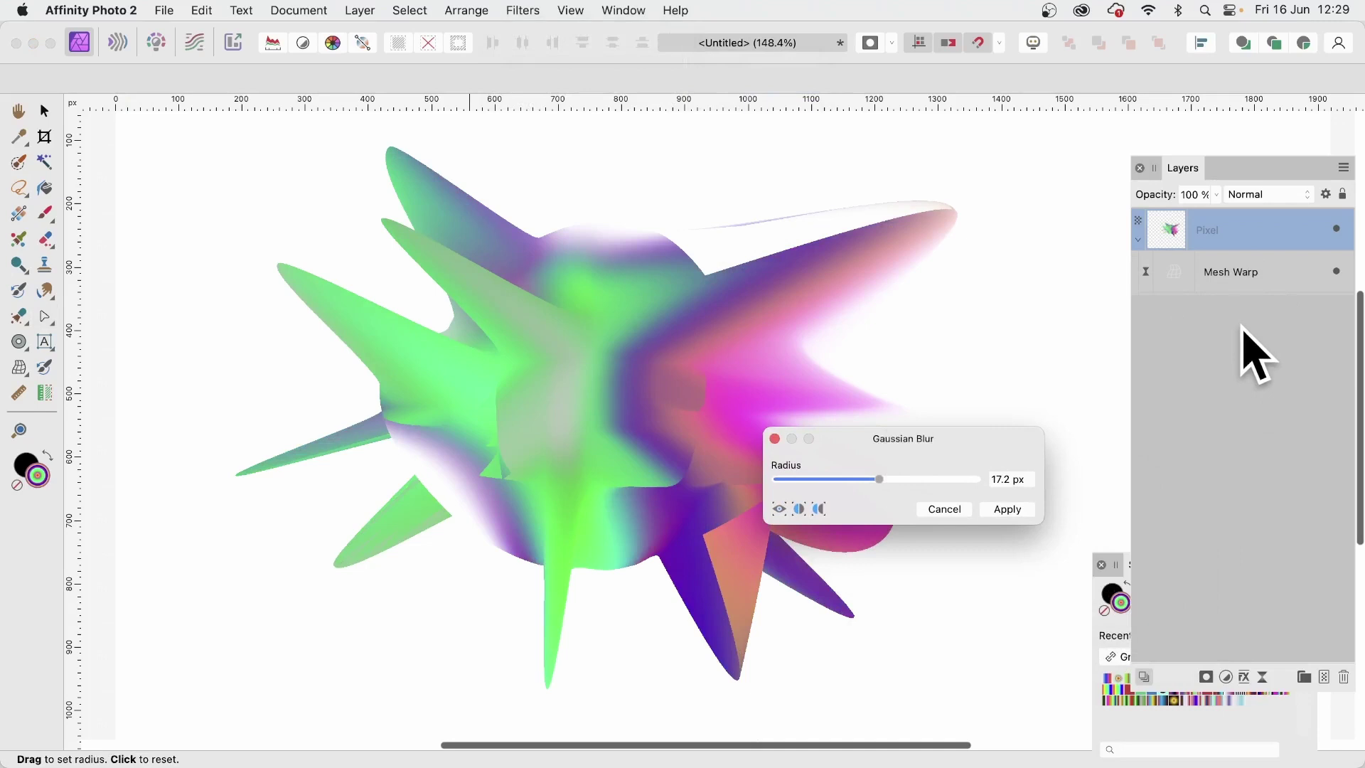
drag(877, 484, 895, 483)
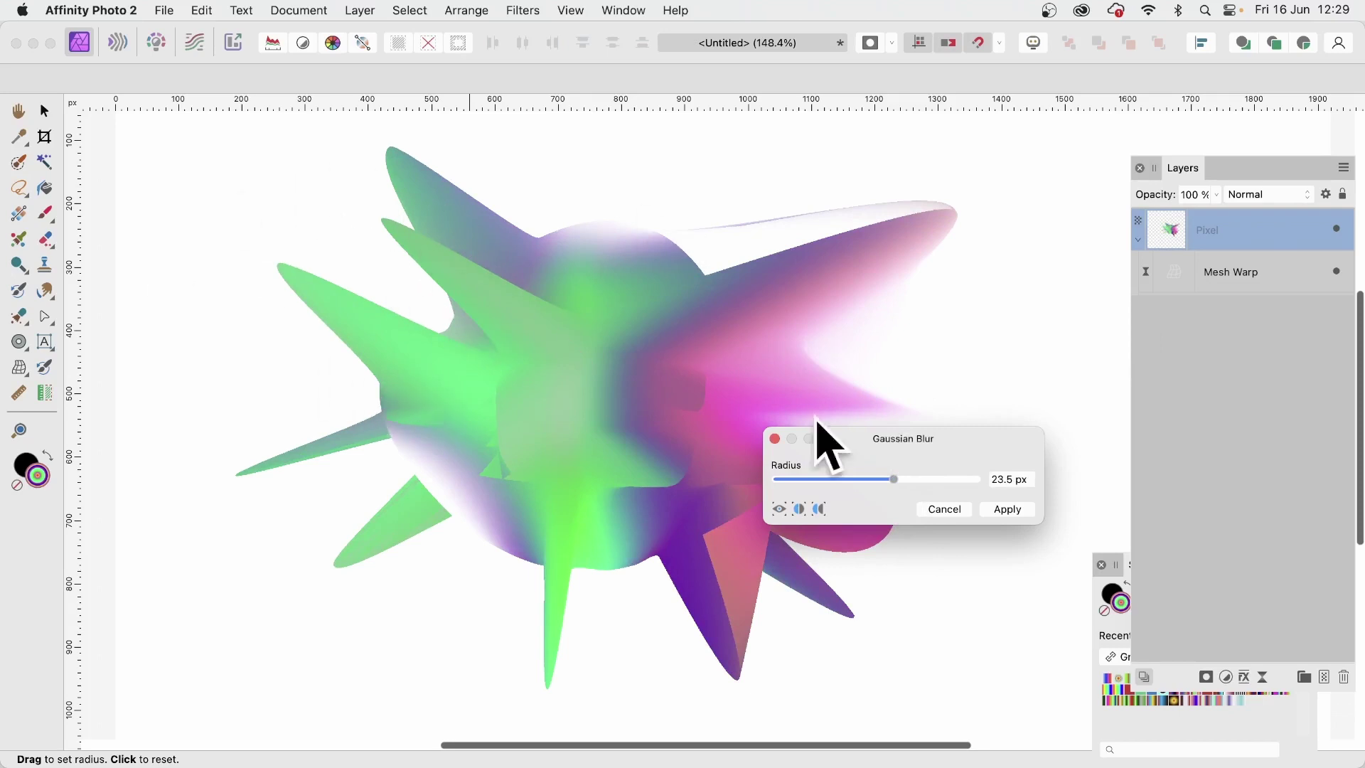
click(1021, 509)
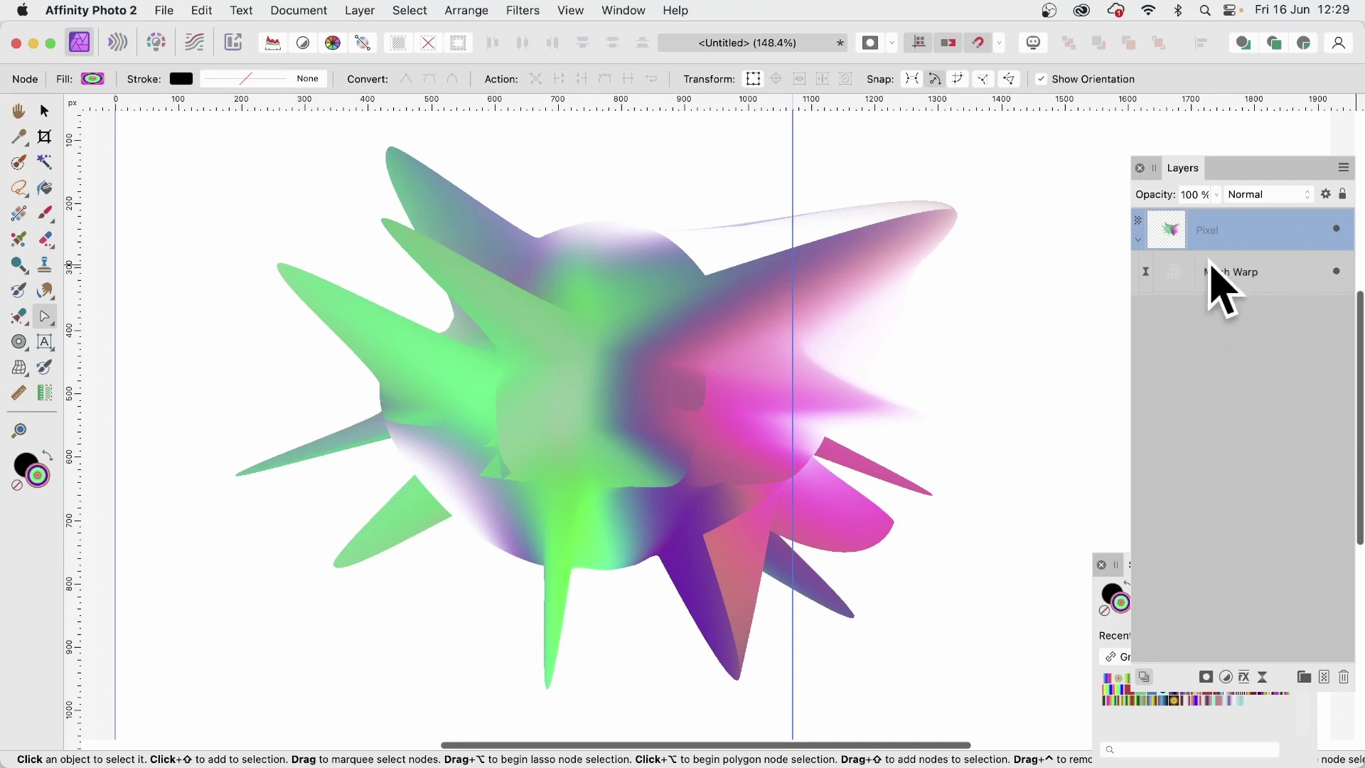
- Reopen the Mesh Warp and pull a top node upward, two left nodes outward, and a node right of the hole upward
click(1224, 278)
double_click(1178, 275)
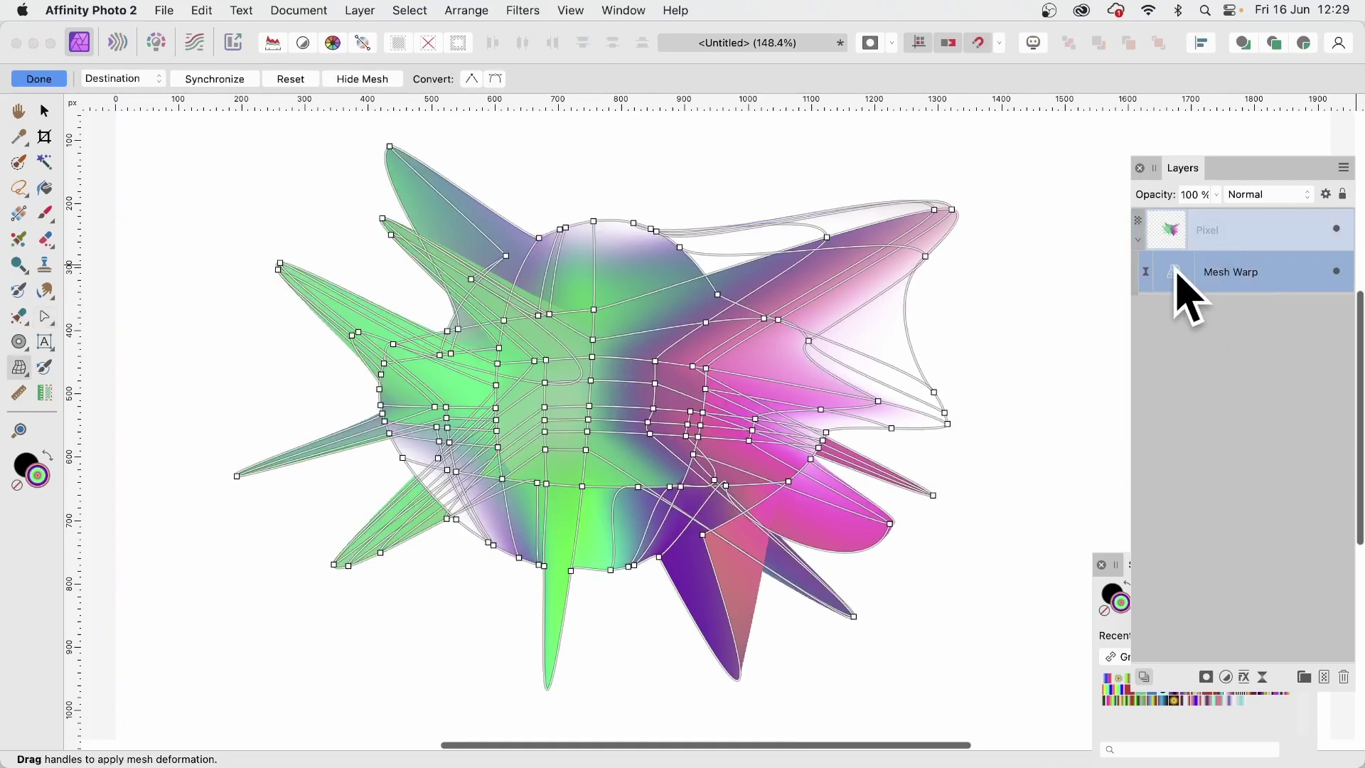
drag(635, 225, 604, 159)
drag(499, 348, 286, 208)
drag(382, 375, 265, 379)
drag(654, 363, 623, 245)
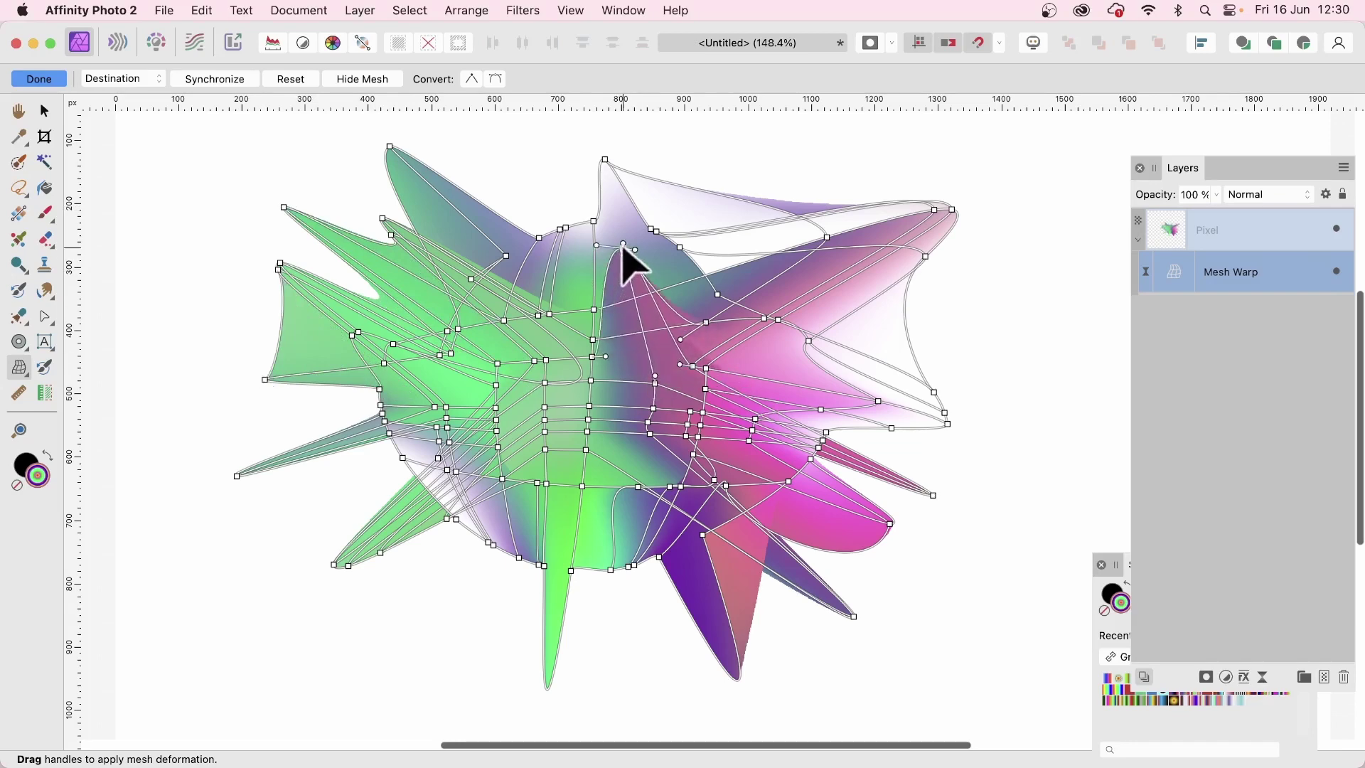